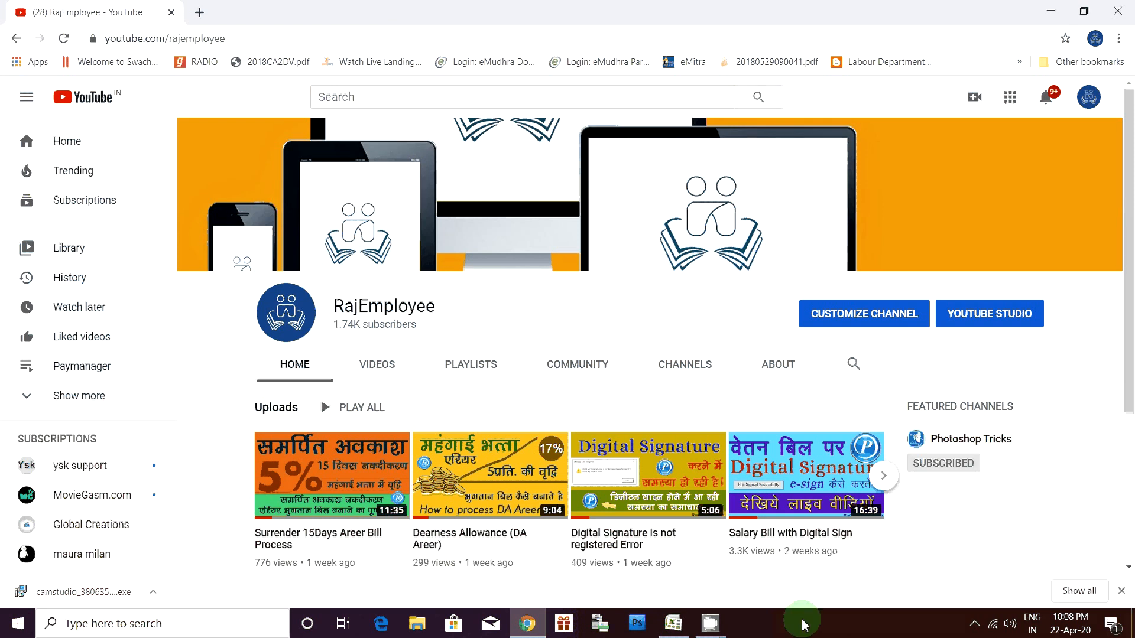
Step: Switch to the blank Excel workbook and enter 9861949, 9561365 and 349161346 in cells G8 to G10
{"action": "left_click", "coordinate": [673, 624]}
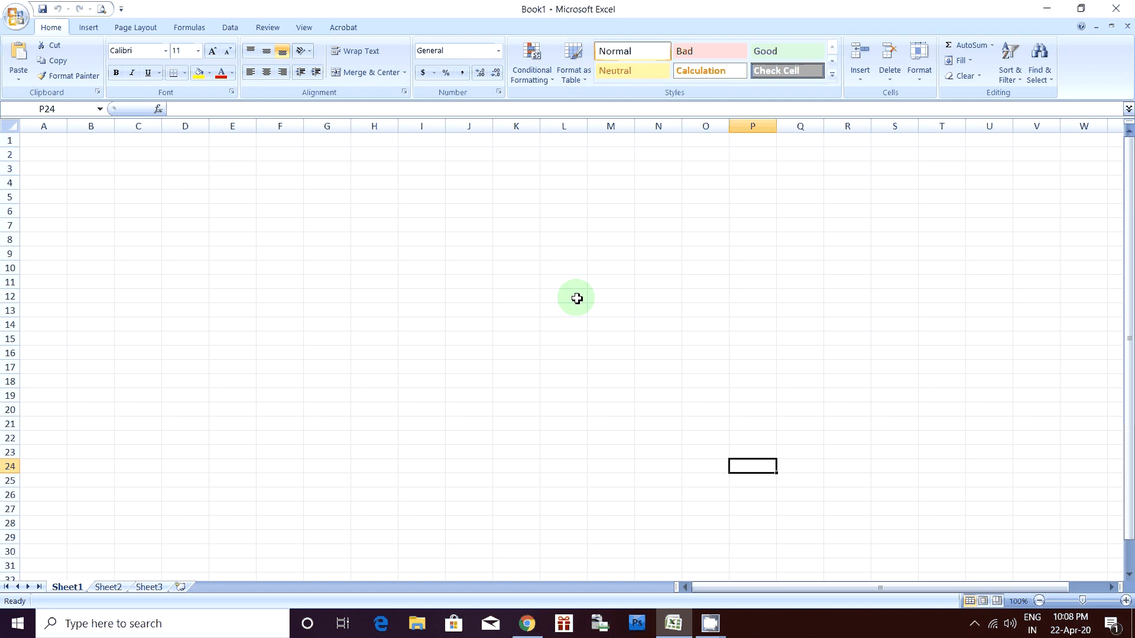
{"action": "scroll", "coordinate": [393, 289], "scroll_direction": "up", "scroll_amount": 2}
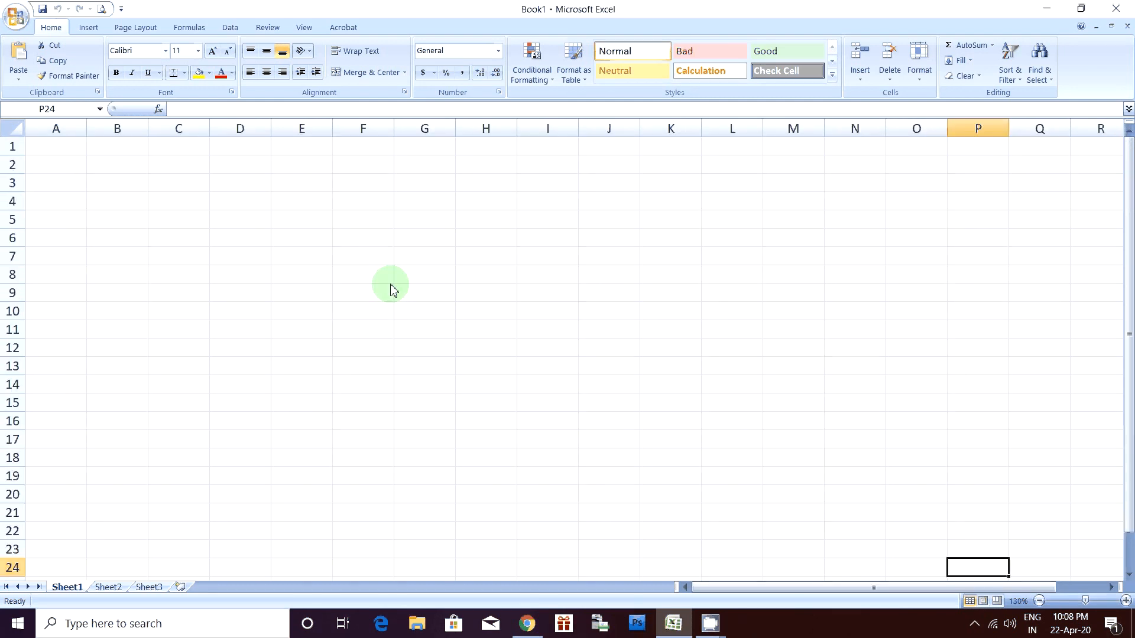
{"action": "scroll", "coordinate": [393, 289], "scroll_direction": "up", "scroll_amount": 2}
{"action": "left_click", "coordinate": [352, 207]}
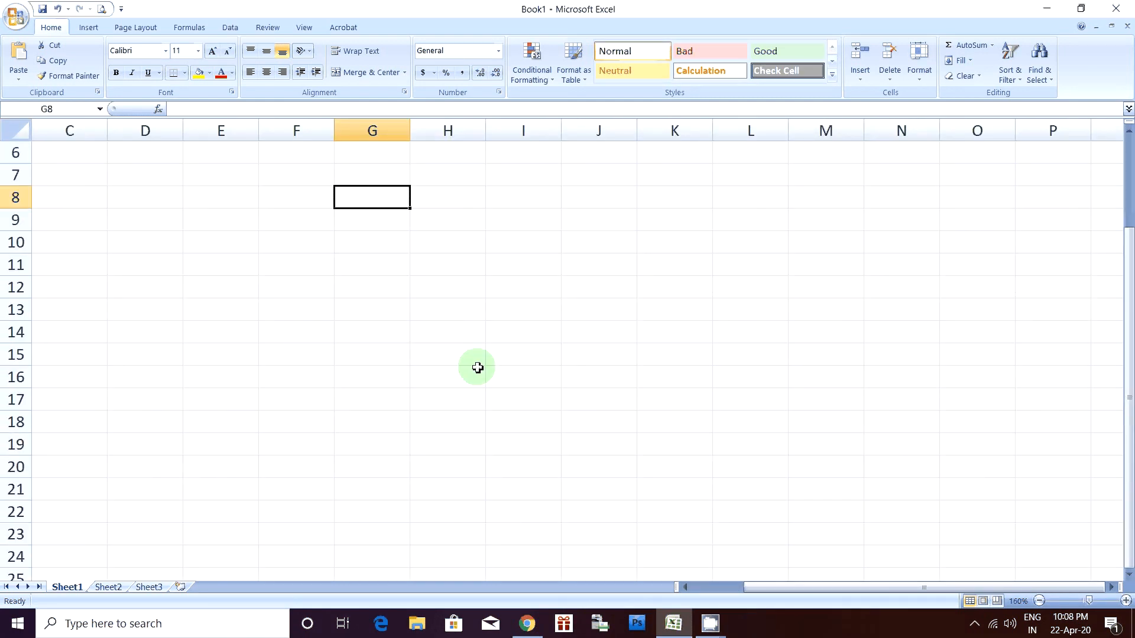
{"action": "type", "text": "9861949"}
{"action": "key", "text": "Return"}
{"action": "type", "text": "9561365"}
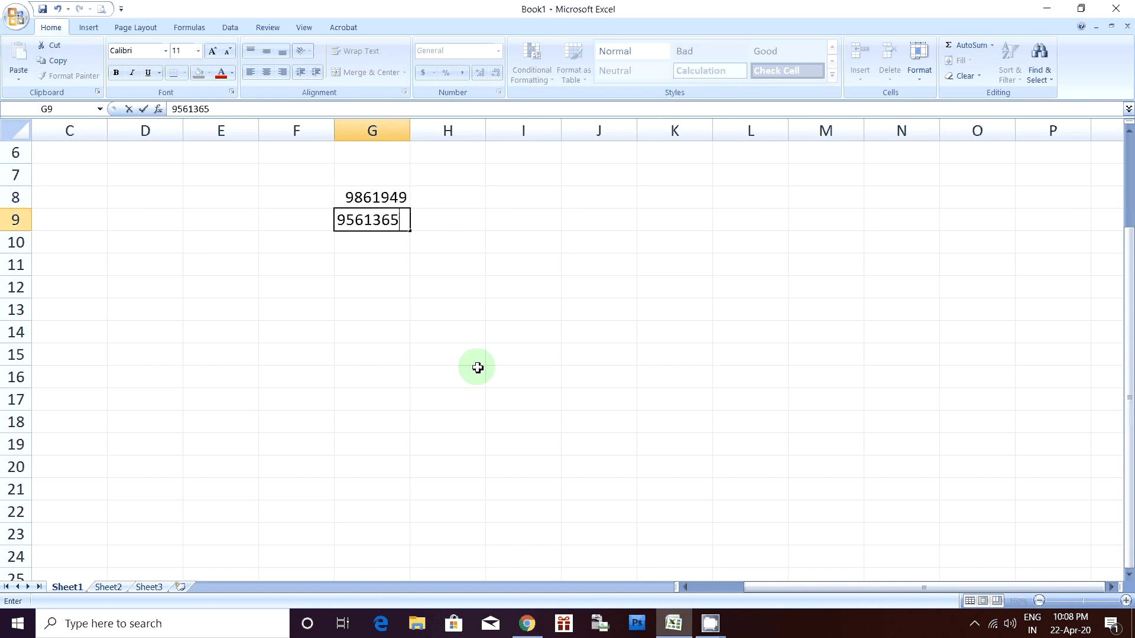
{"action": "key", "text": "Return"}
{"action": "type", "text": "34916134"}
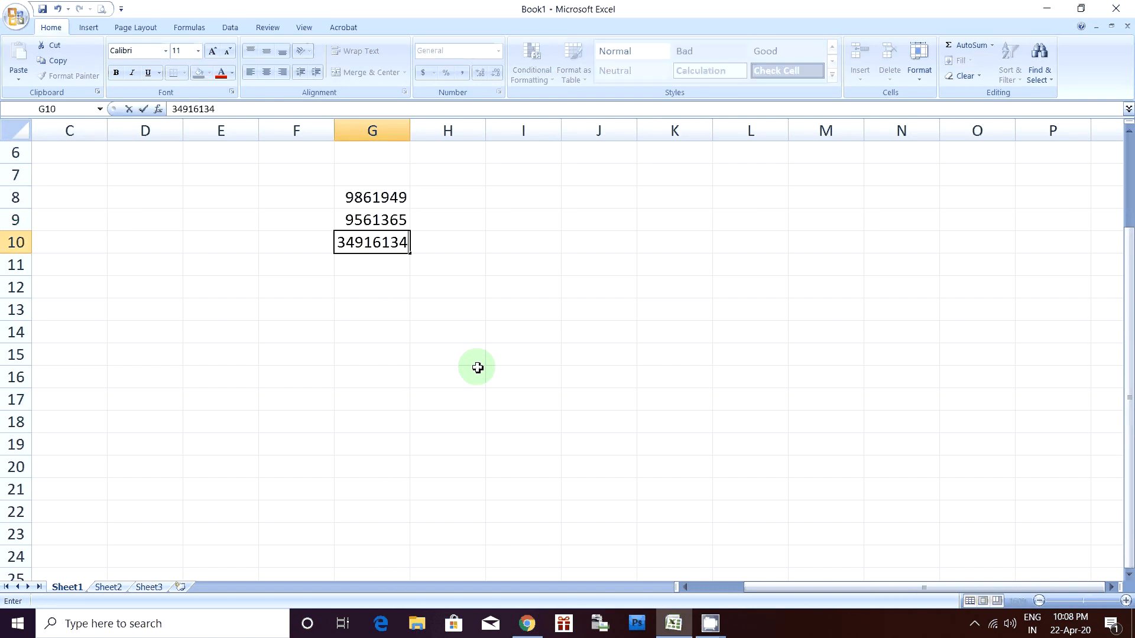
{"action": "type", "text": "6"}
{"action": "key", "text": "Return"}
Step: Continue the number column with 6131919, 313194906 and 15311146 in cells G11 to G13
{"action": "type", "text": "613"}
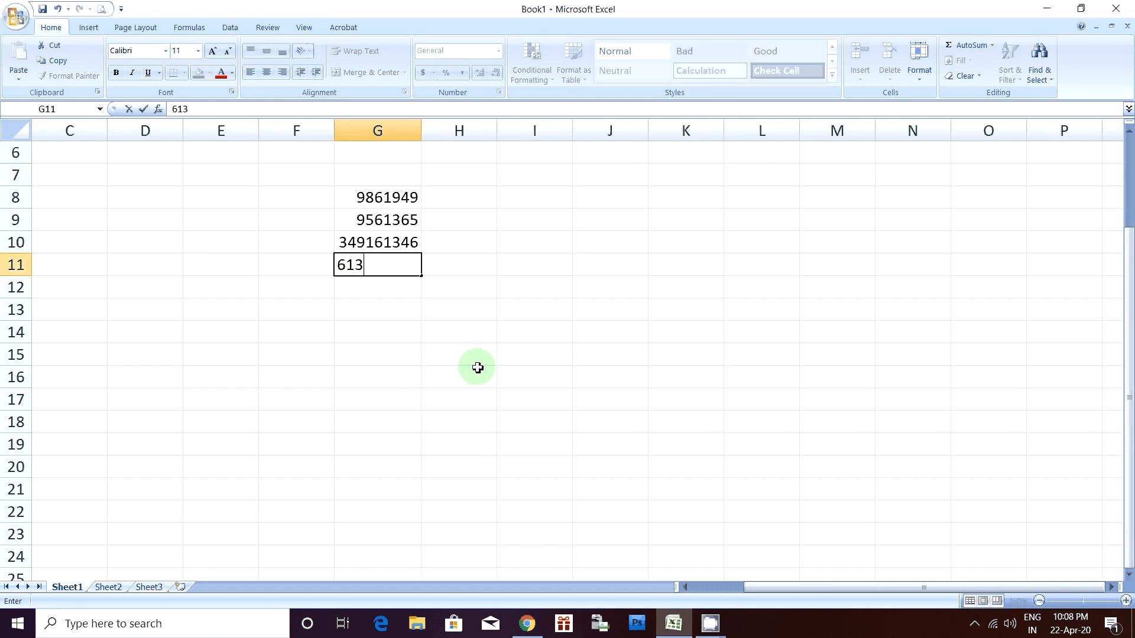
{"action": "type", "text": "1919"}
{"action": "key", "text": "Return"}
{"action": "type", "text": "313194906"}
{"action": "key", "text": "Return"}
{"action": "type", "text": "15"}
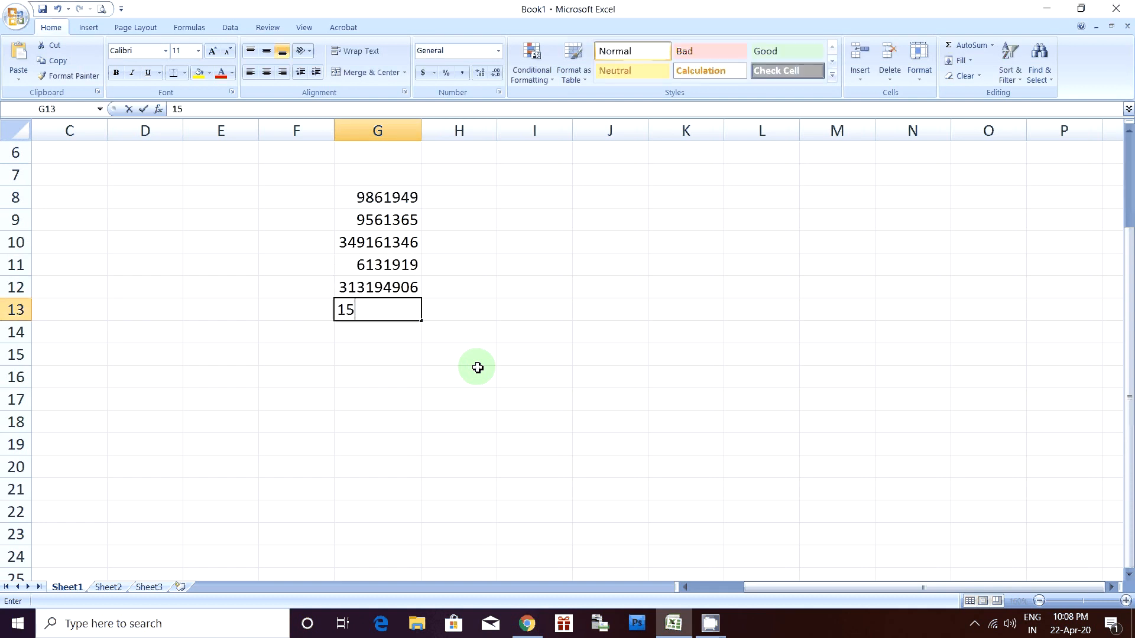
{"action": "type", "text": "31114"}
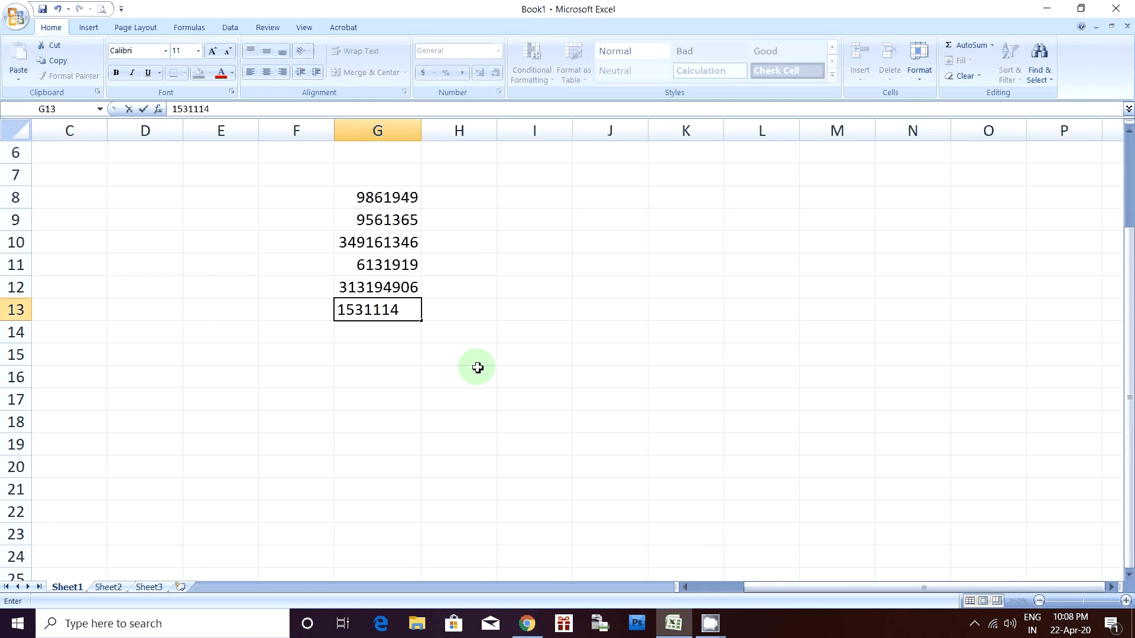
{"action": "type", "text": "6"}
{"action": "key", "text": "Return"}
Step: Enter 21525463, 31613314 and 316919616 in cells G14 to G16
{"action": "type", "text": "215254"}
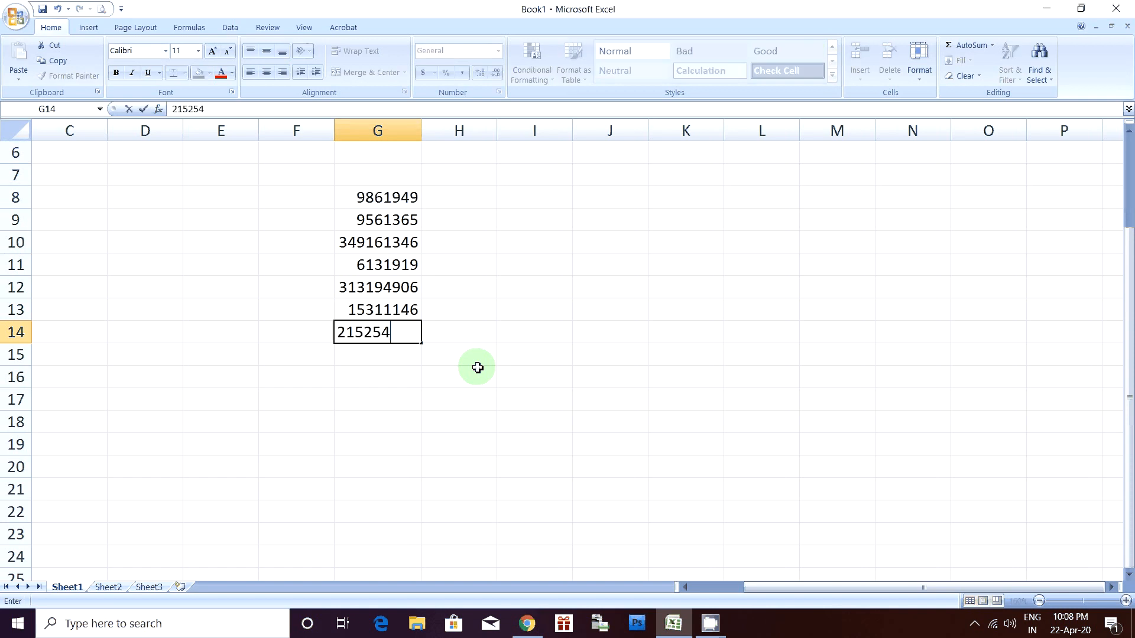
{"action": "type", "text": "63"}
{"action": "key", "text": "Return"}
{"action": "type", "text": "3161"}
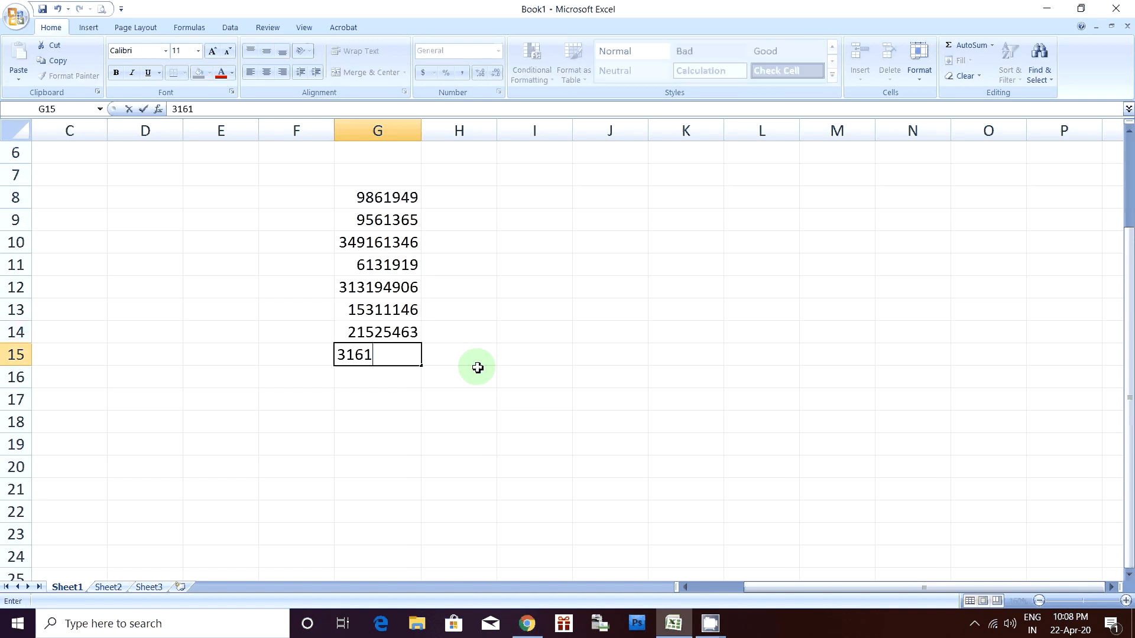
{"action": "type", "text": "3314"}
{"action": "key", "text": "Return"}
{"action": "type", "text": "316919616"}
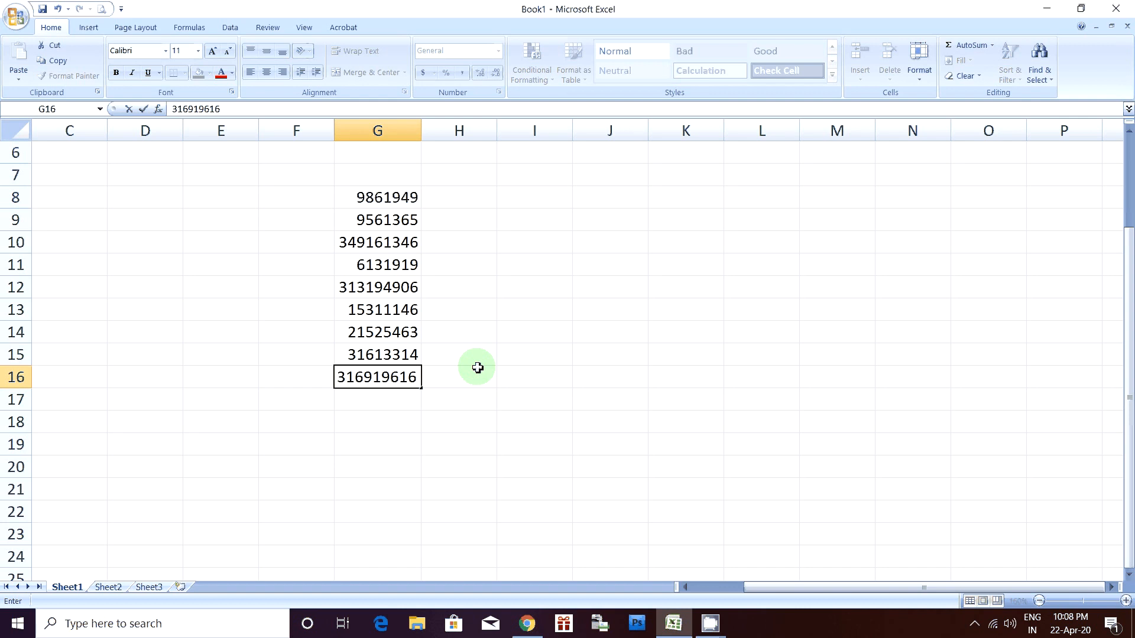
{"action": "key", "text": "Return"}
Step: Enter 31919646 in cell G17 and 64941036 in cell G18
{"action": "type", "text": "319196"}
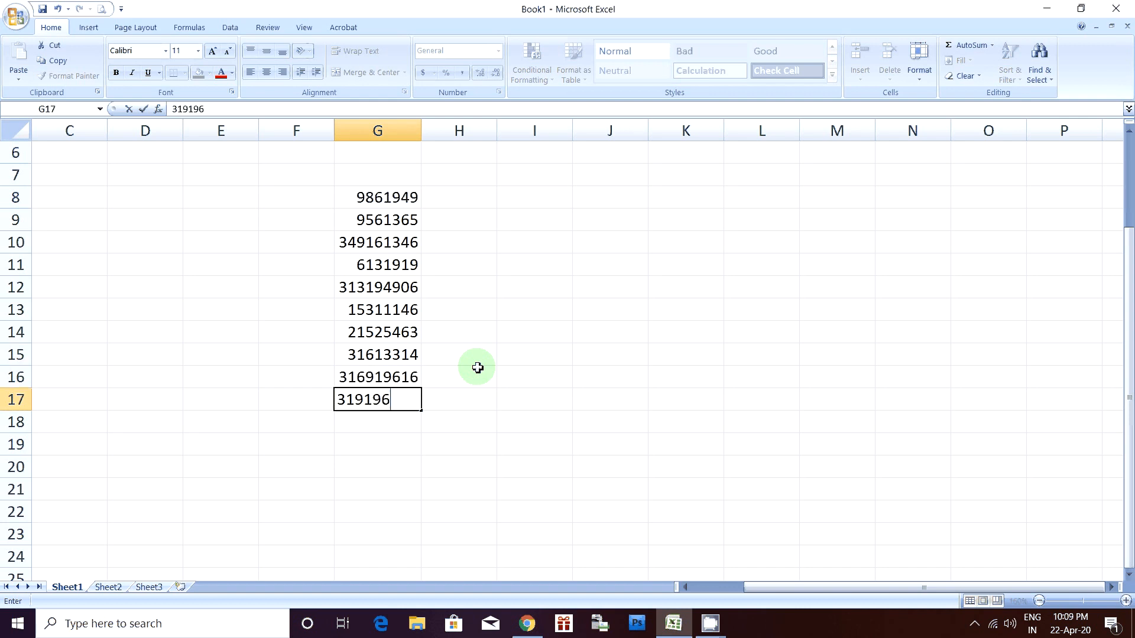
{"action": "type", "text": "46"}
{"action": "key", "text": "Return"}
{"action": "type", "text": "218"}
{"action": "key", "text": "Return"}
{"action": "type", "text": "85"}
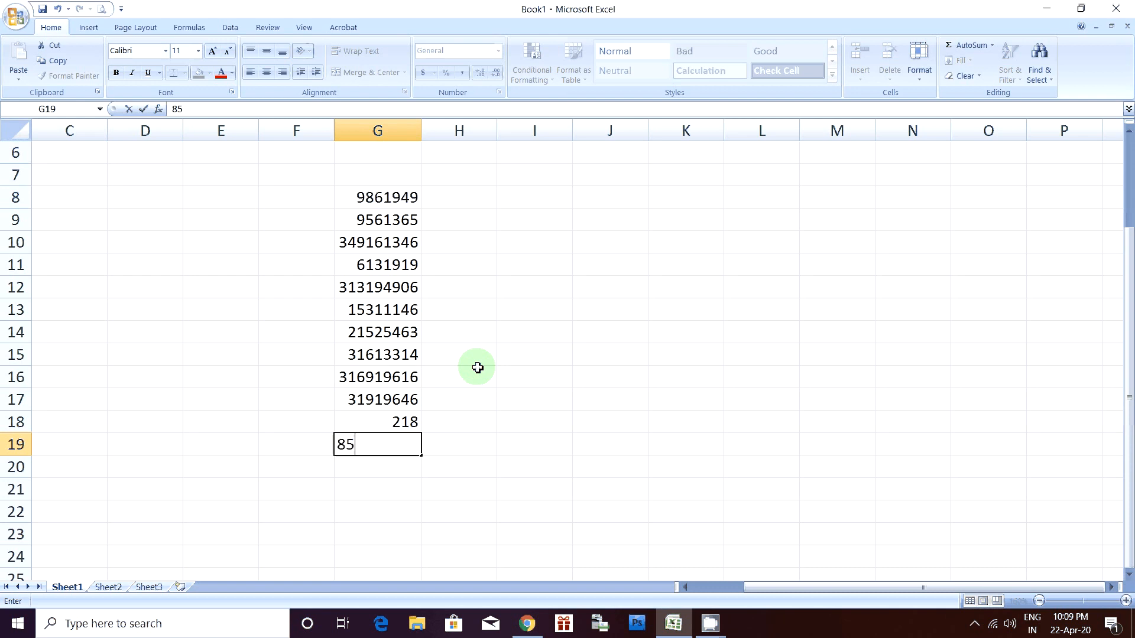
{"action": "key", "text": "Up"}
{"action": "type", "text": "64"}
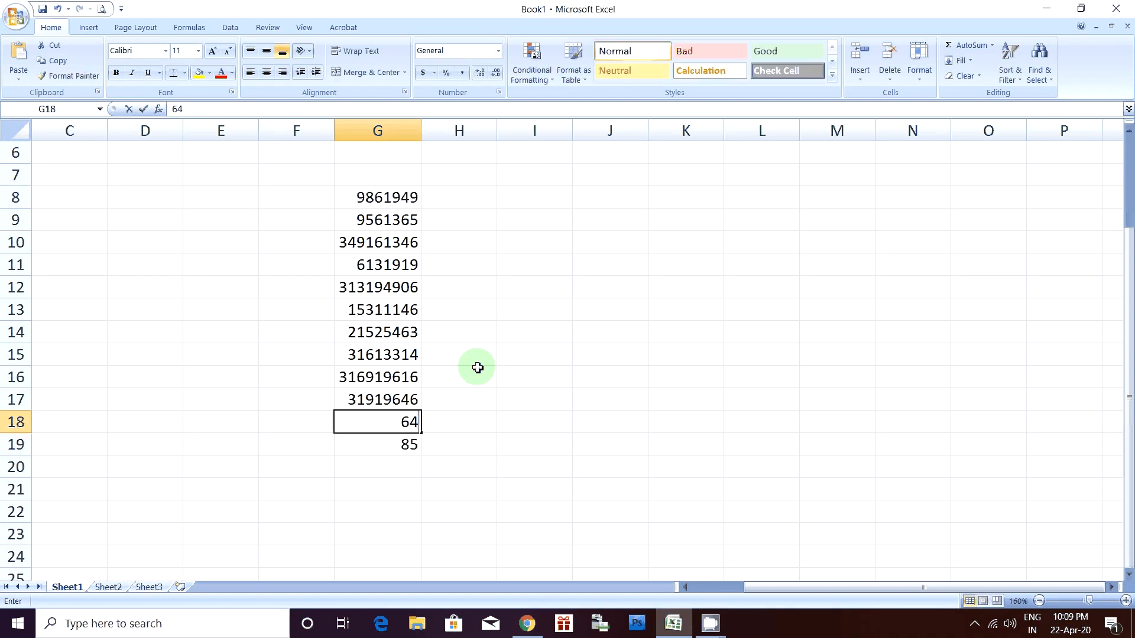
{"action": "type", "text": "941036"}
{"action": "key", "text": "Return"}
Step: Complete the number column with 59196161 in cell G19 and 959499419 in cell G20
{"action": "type", "text": "349"}
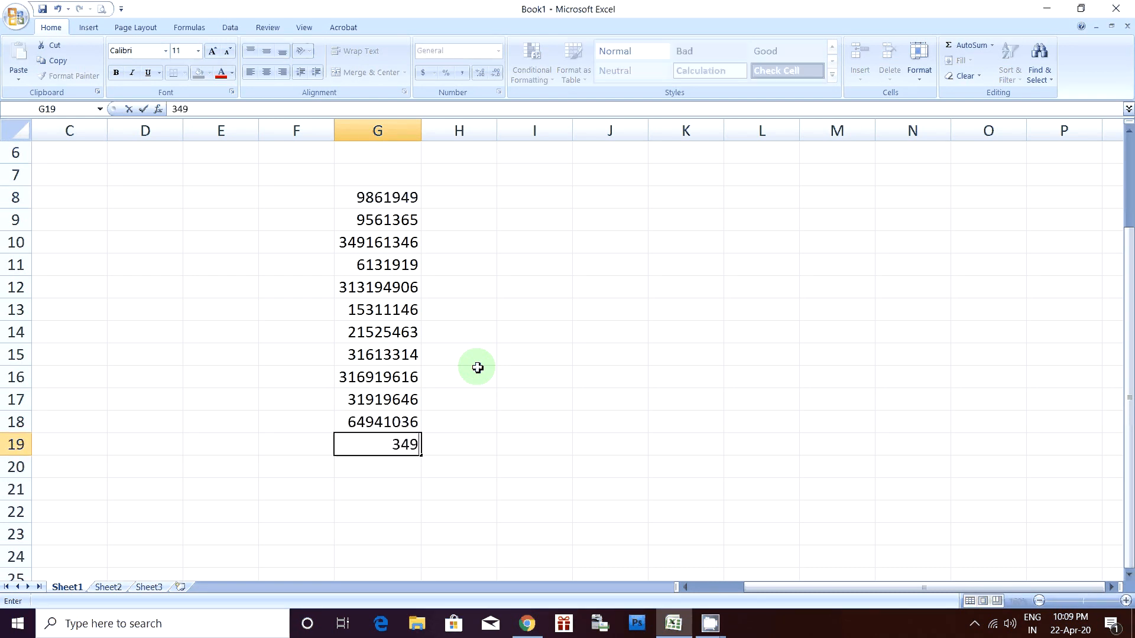
{"action": "key", "text": "Return"}
{"action": "type", "text": "90"}
{"action": "key", "text": "Up"}
{"action": "type", "text": "5919"}
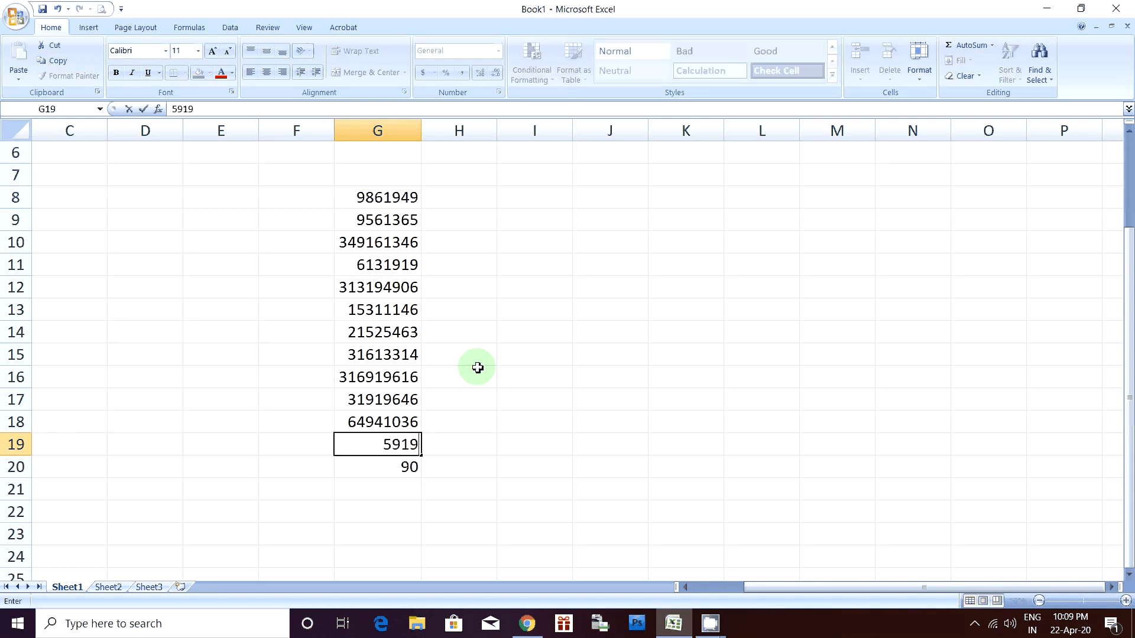
{"action": "type", "text": "6161"}
{"action": "key", "text": "Return"}
{"action": "type", "text": "959499419"}
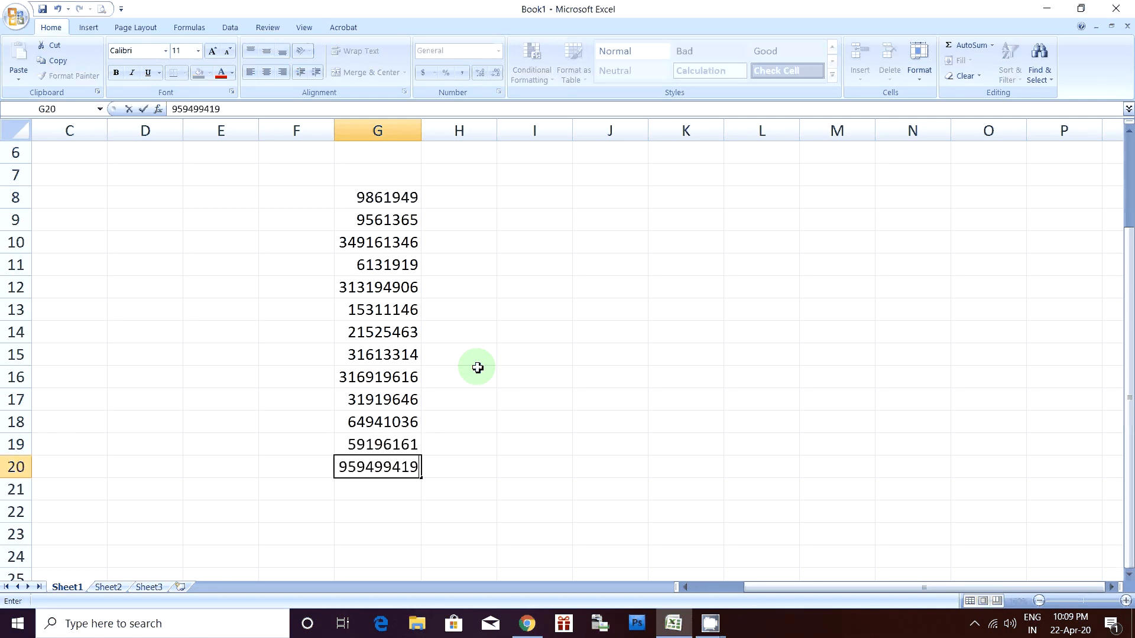
{"action": "key", "text": "Return"}
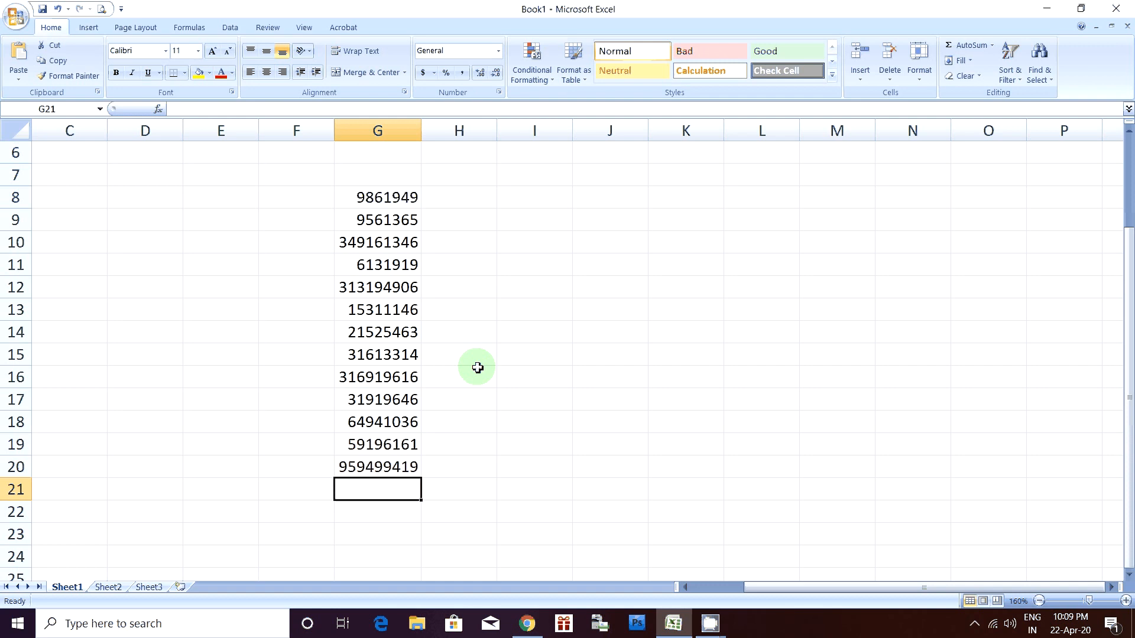
Step: Format all of row 21 with bold red text and select cell G21 below the numbers
{"action": "left_click", "coordinate": [13, 490]}
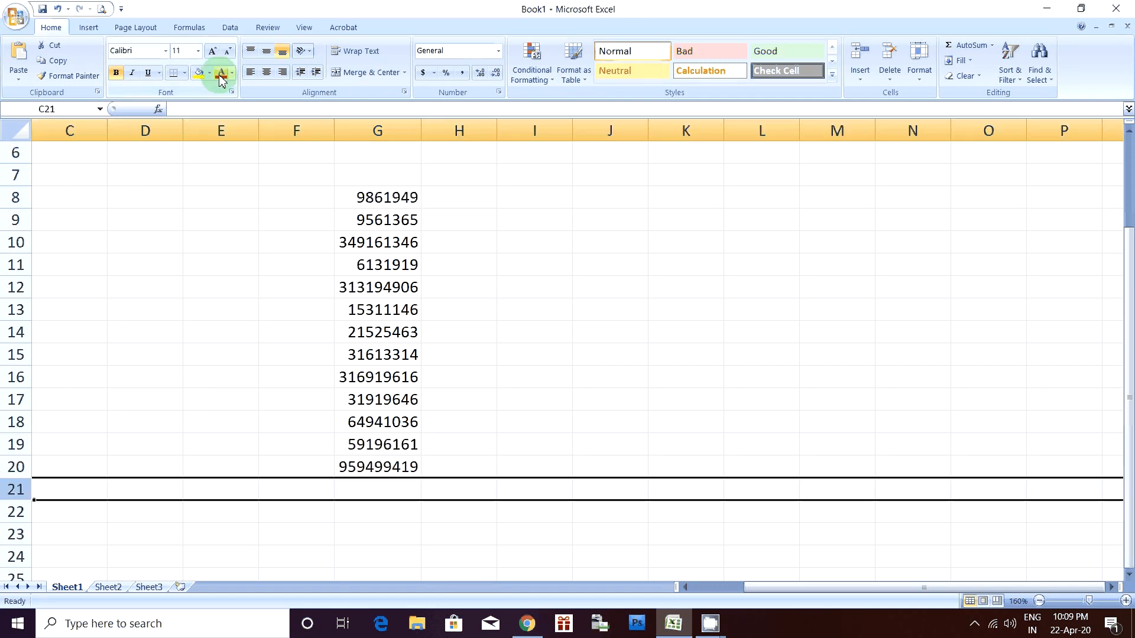
{"action": "left_click", "coordinate": [383, 480]}
{"action": "left_click", "coordinate": [383, 481]}
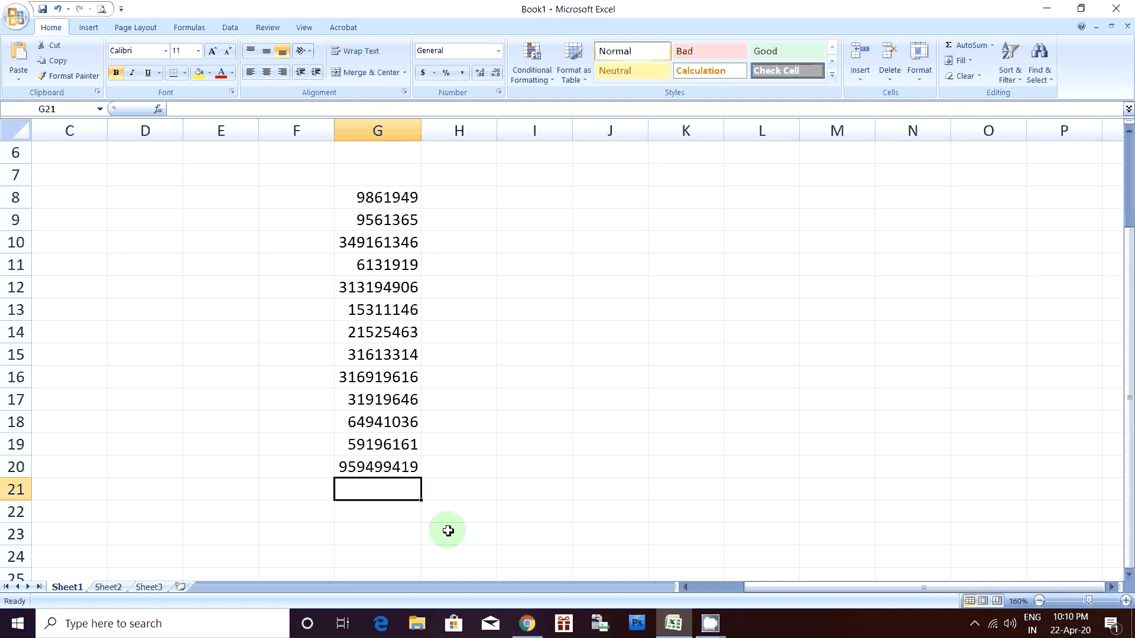
Step: Total the column in cell G21 with the formula =sum(G8:G20), and reselect that cell
{"action": "type", "text": "="}
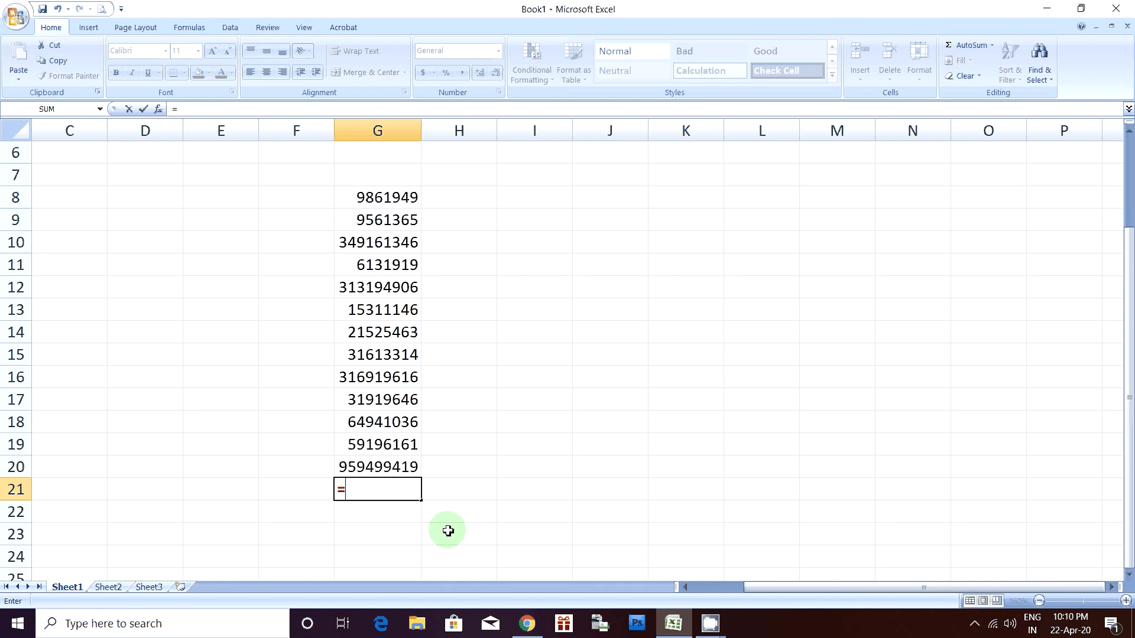
{"action": "type", "text": "s"}
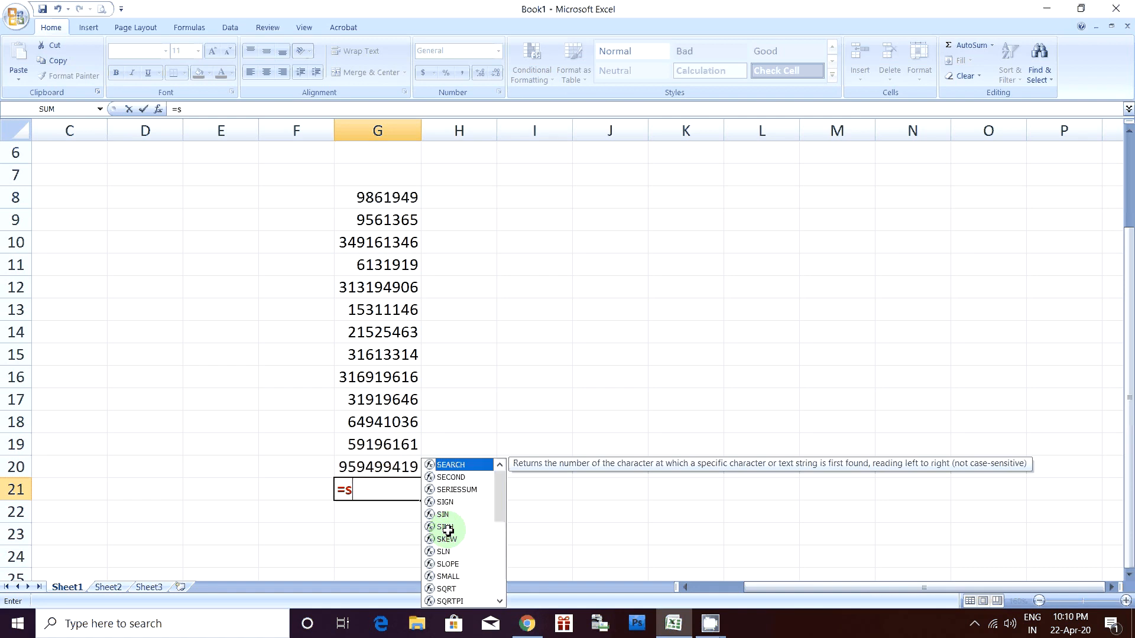
{"action": "type", "text": "um"}
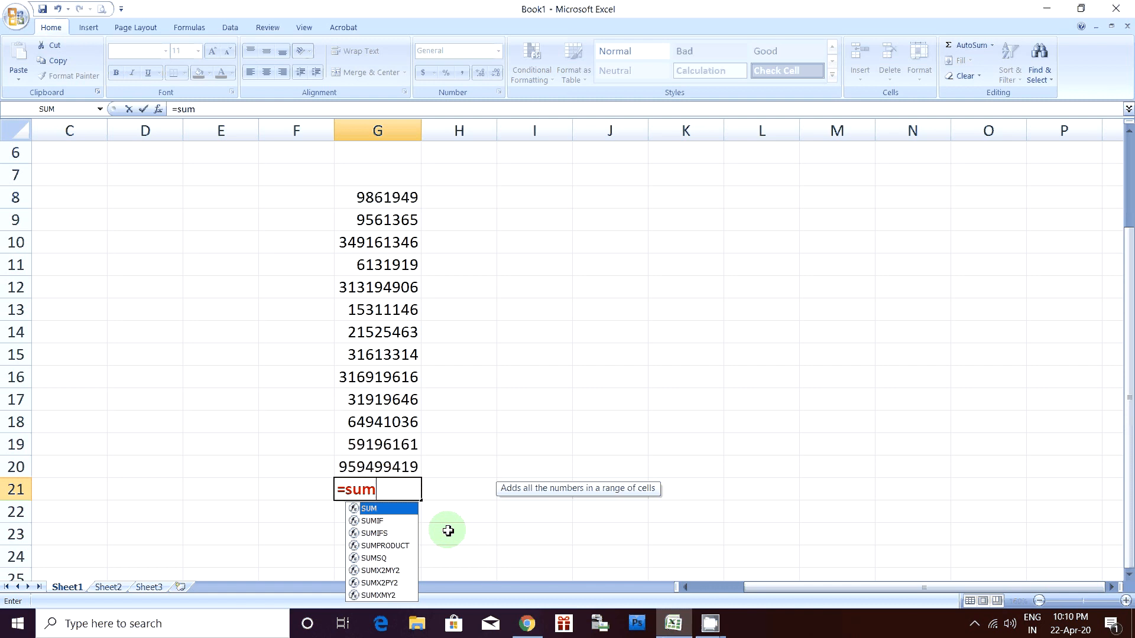
{"action": "type", "text": "("}
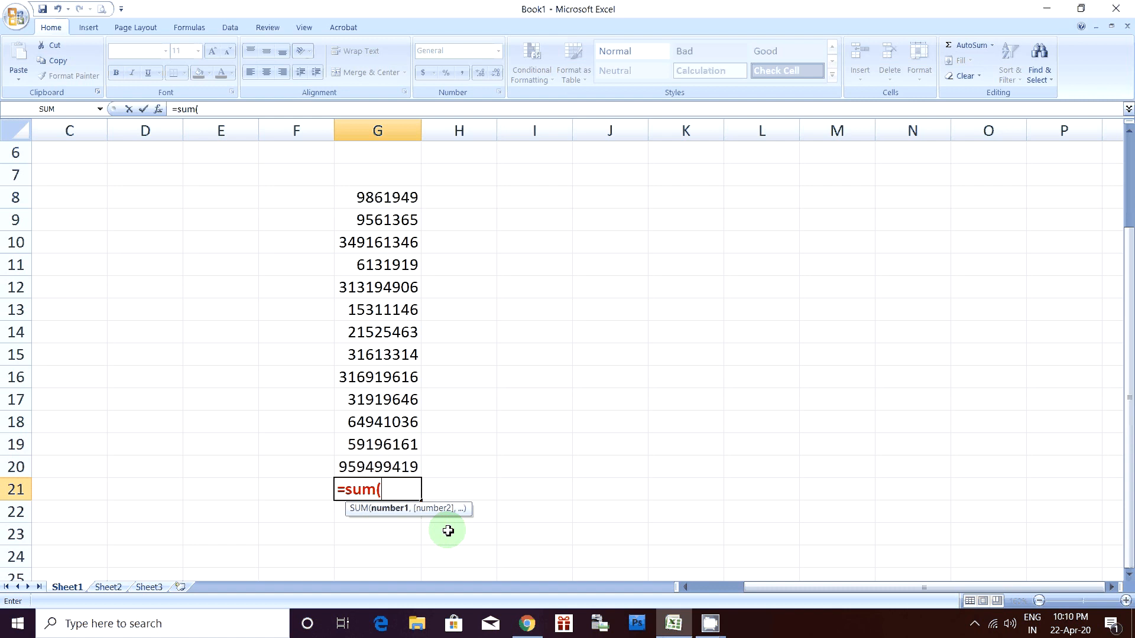
{"action": "left_click", "coordinate": [408, 203]}
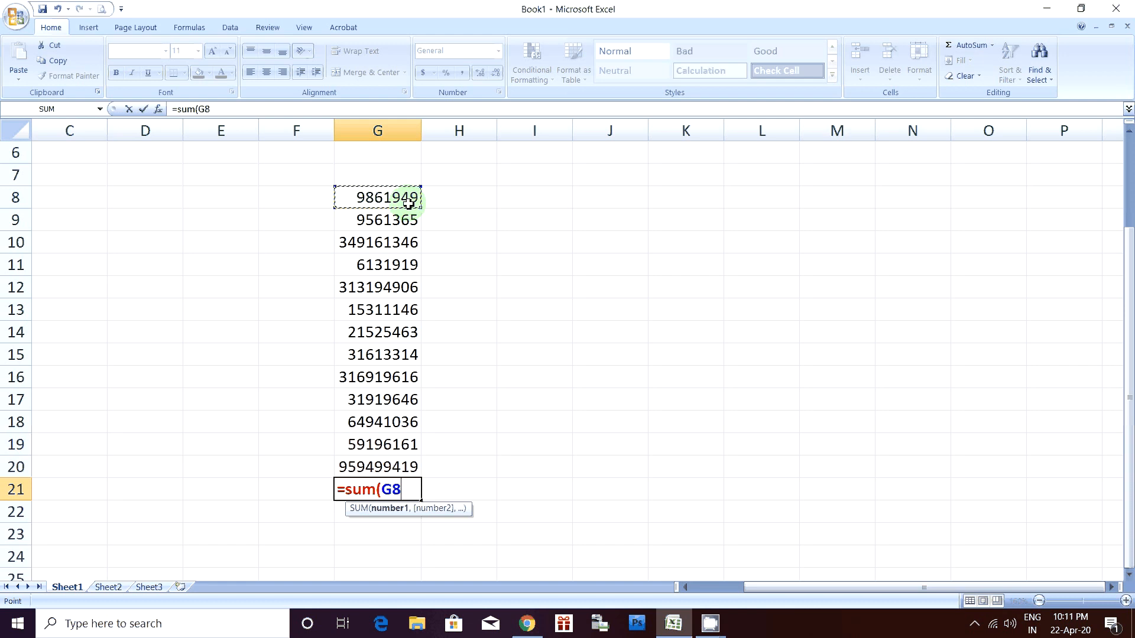
{"action": "key", "text": "F8"}
{"action": "key", "text": "BackSpace"}
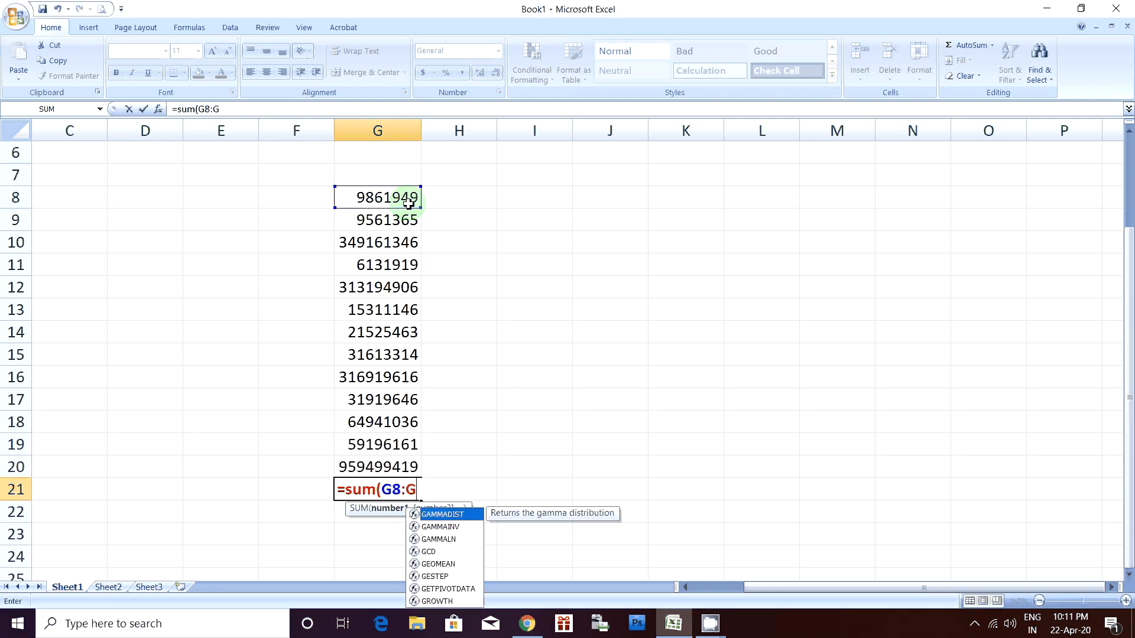
{"action": "type", "text": "20"}
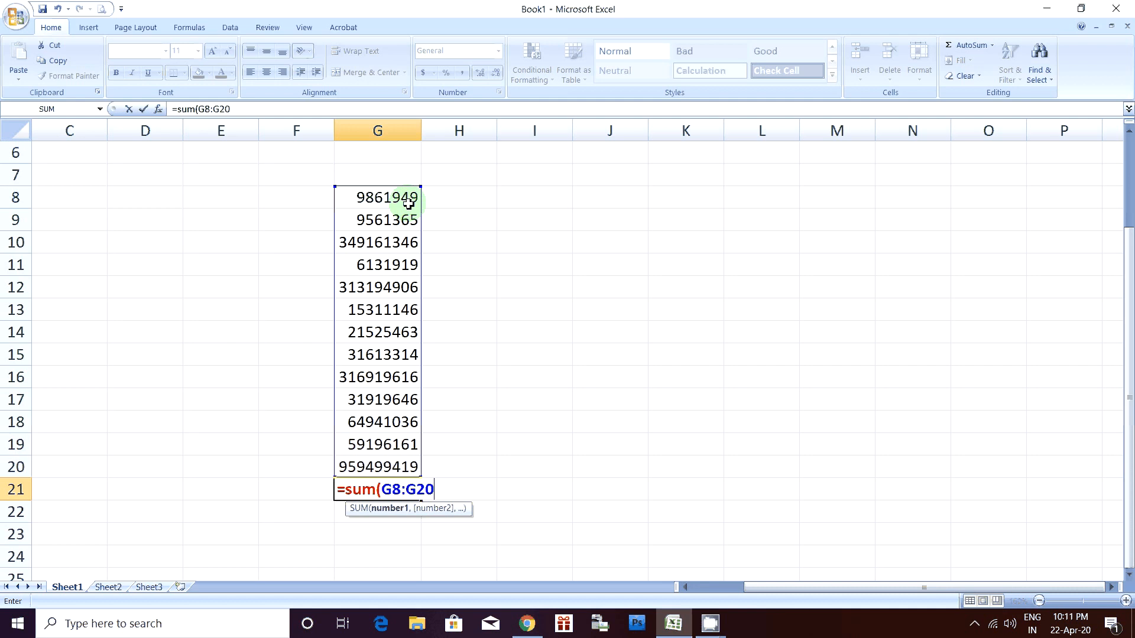
{"action": "type", "text": ")"}
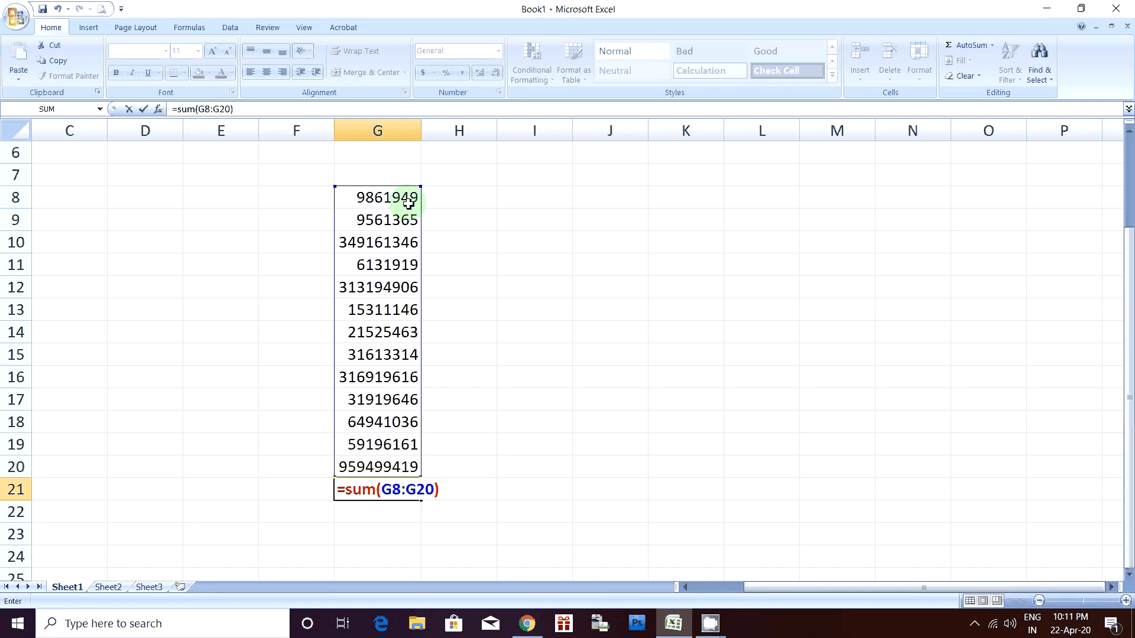
{"action": "key", "text": "Return"}
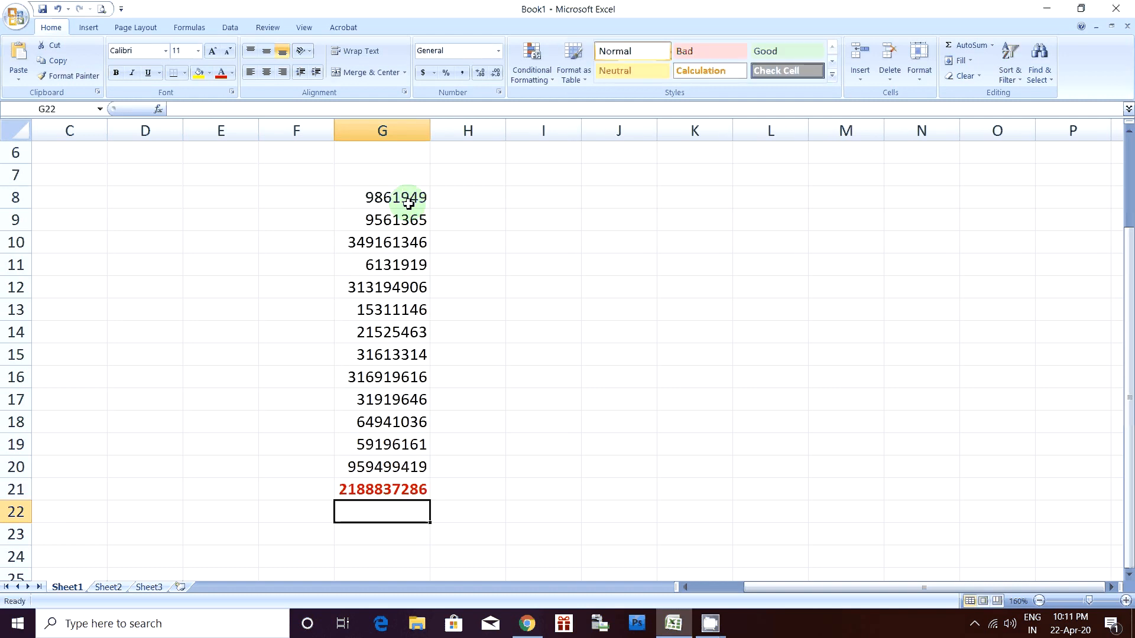
{"action": "key", "text": "Up"}
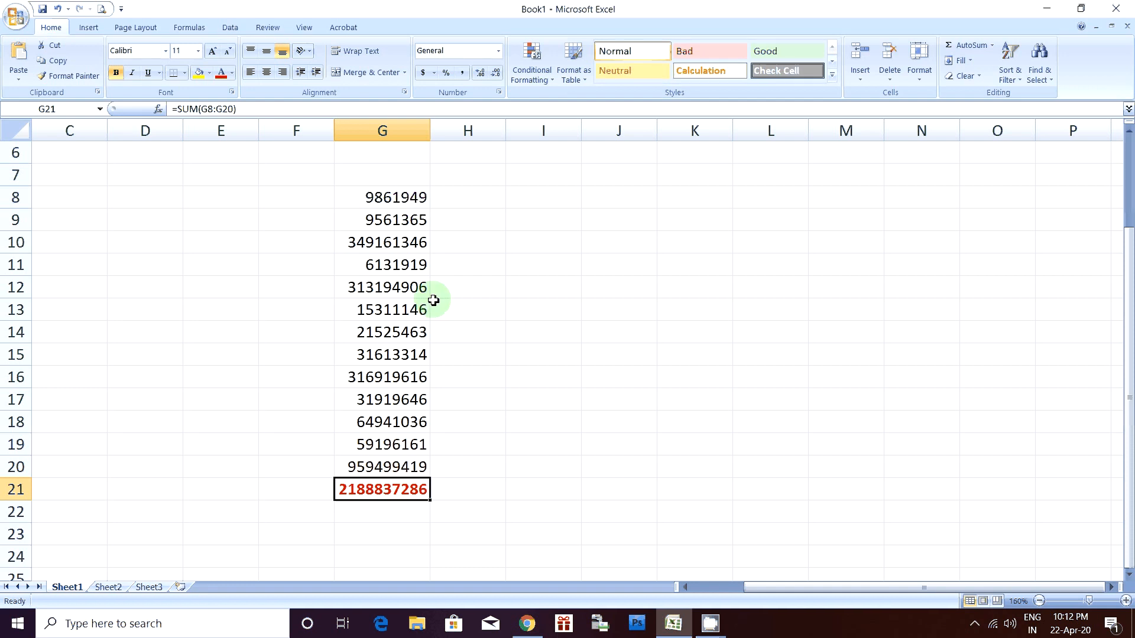
Step: Select different ranges of the numbers starting at G8, finishing with G8:G19, to examine their average, count and sum
{"action": "left_click", "coordinate": [434, 297]}
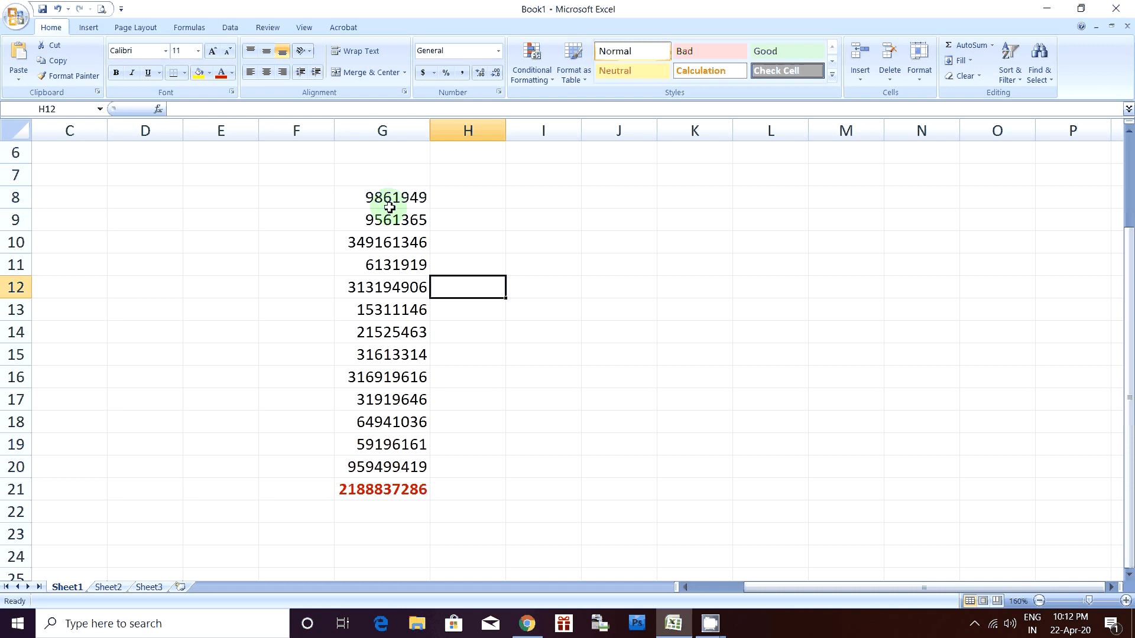
{"action": "left_click_drag", "start_coordinate": [390, 207], "coordinate": [382, 463]}
{"action": "left_click", "coordinate": [398, 193]}
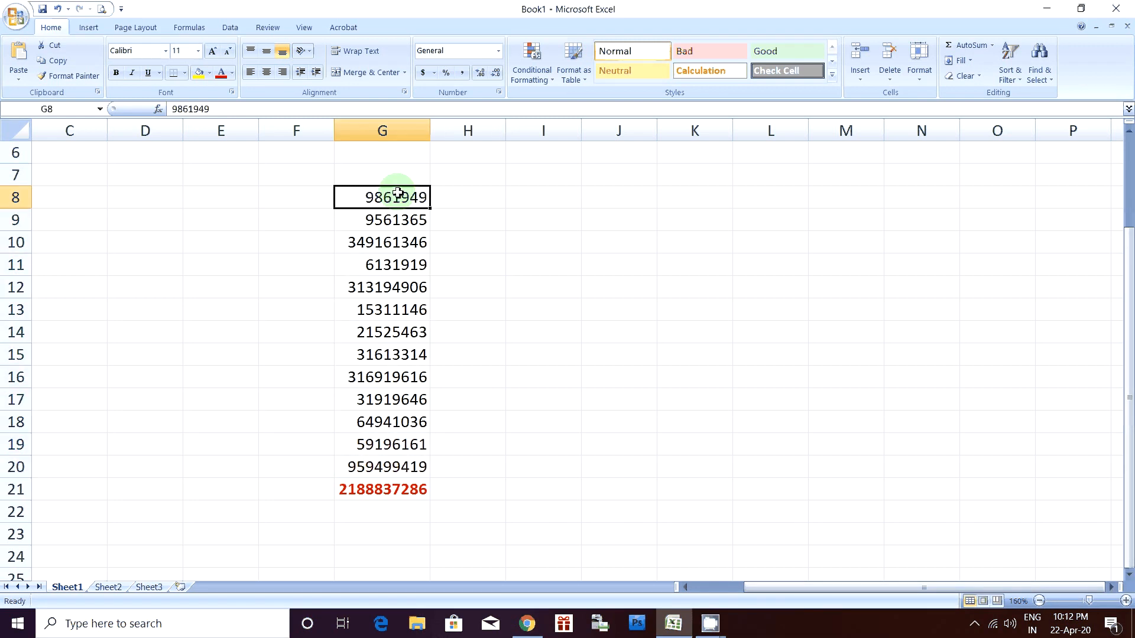
{"action": "left_click_drag", "start_coordinate": [397, 192], "coordinate": [394, 334]}
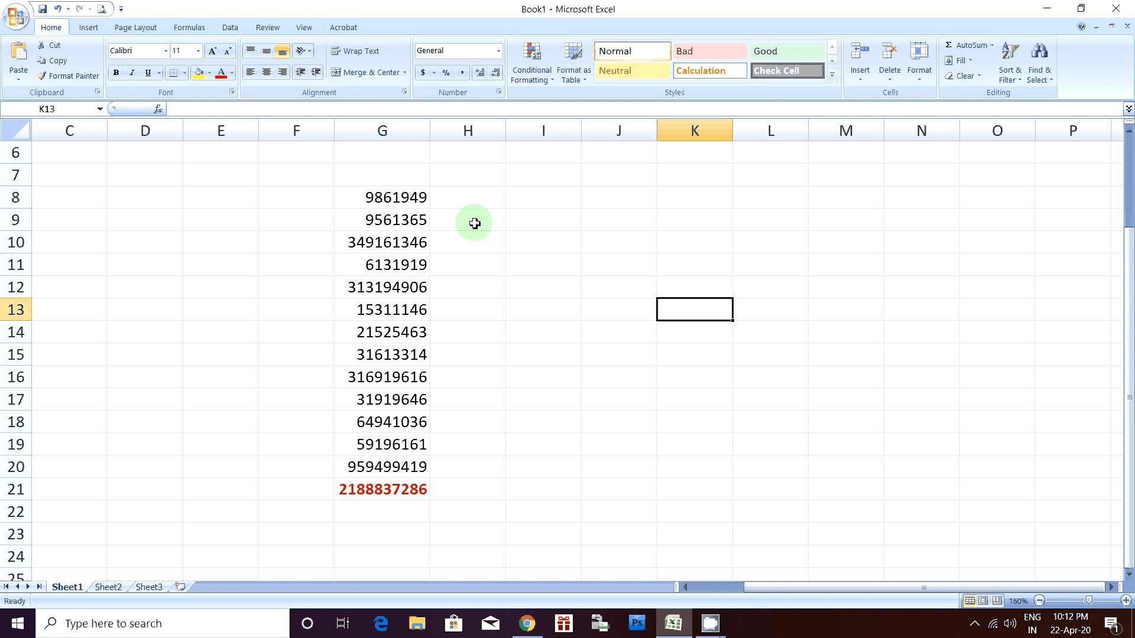
{"action": "left_click_drag", "start_coordinate": [393, 198], "coordinate": [386, 354]}
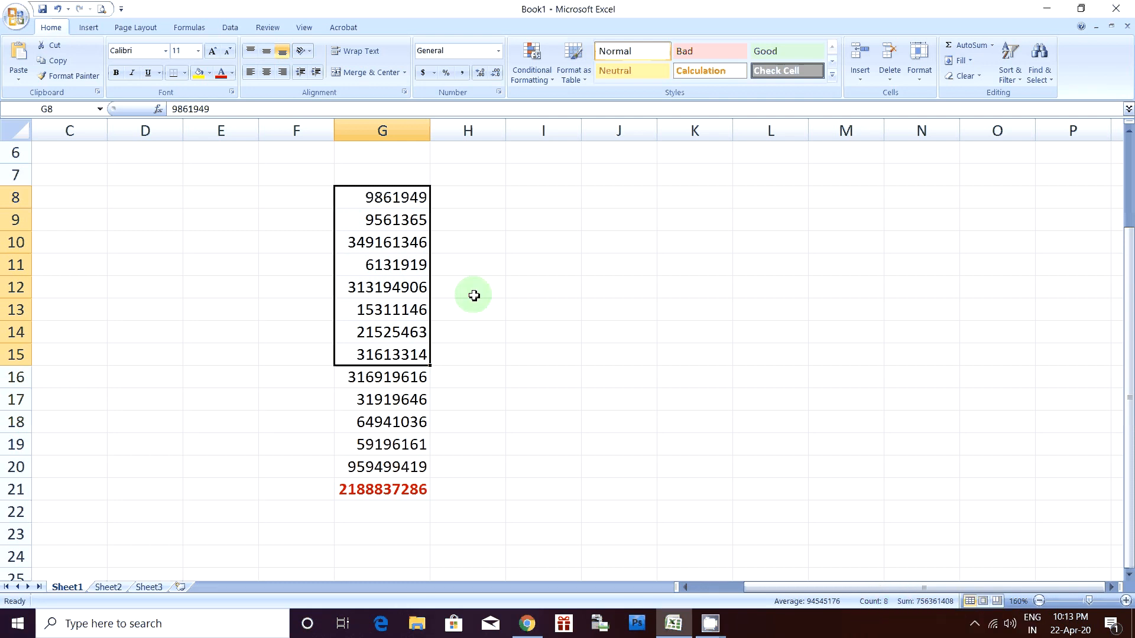
{"action": "left_click", "coordinate": [451, 265]}
{"action": "left_click_drag", "start_coordinate": [402, 199], "coordinate": [391, 435]}
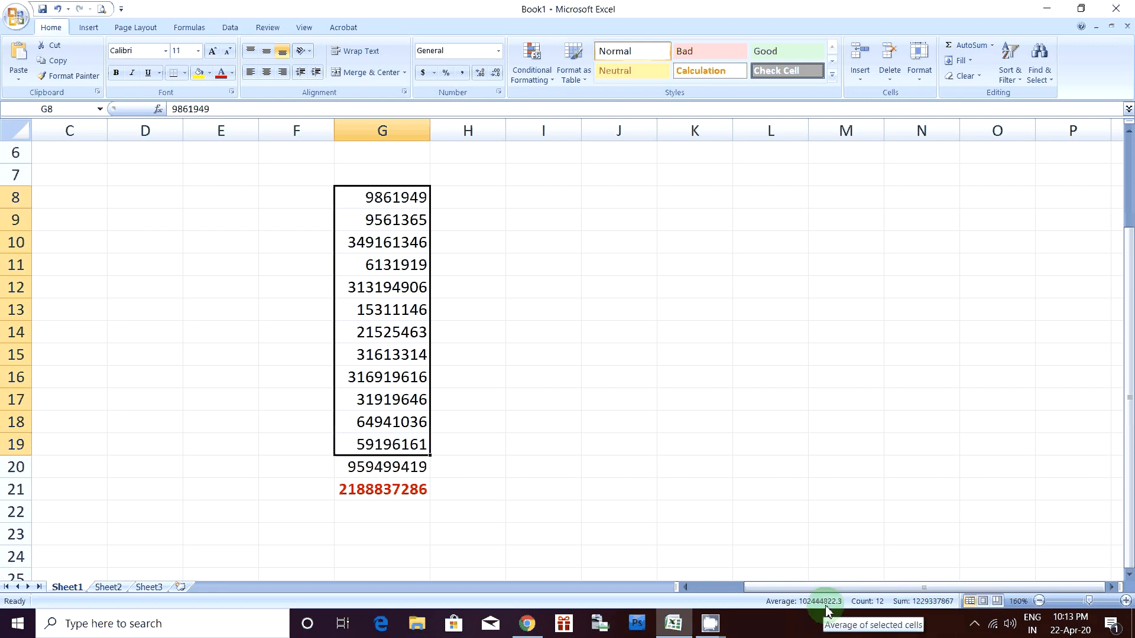
Step: Copy the numbers in G8:G20 to column I starting at I8, and autofit the width of column I
{"action": "left_click", "coordinate": [789, 457]}
{"action": "left_click_drag", "start_coordinate": [427, 200], "coordinate": [400, 461]}
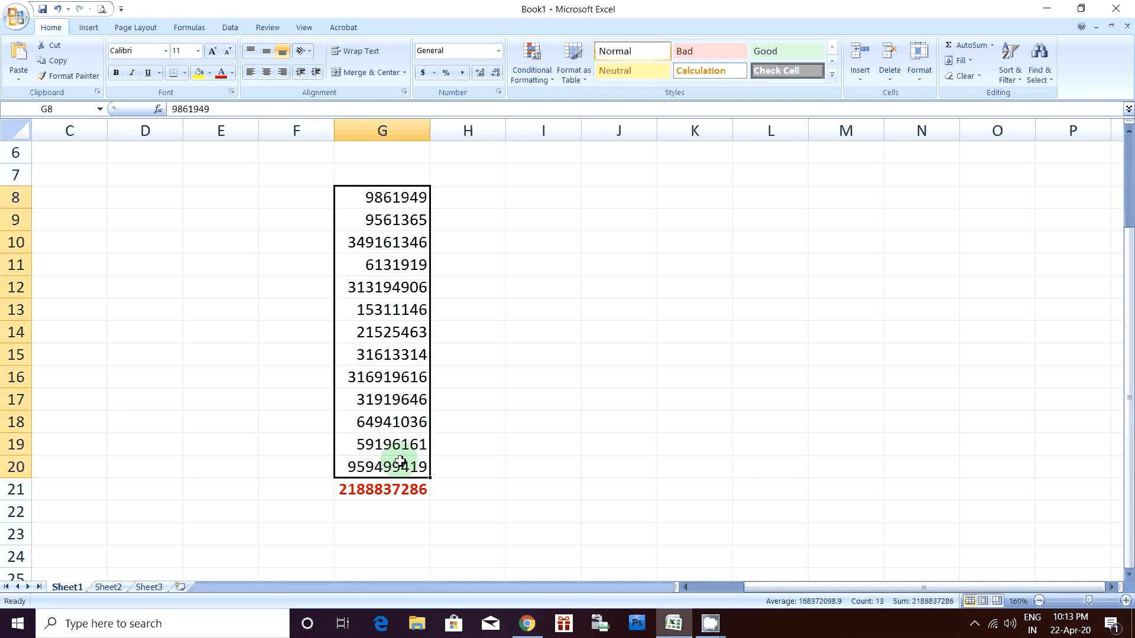
{"action": "key", "text": "ctrl+c"}
{"action": "key", "text": "Right"}
{"action": "key", "text": "Right"}
{"action": "key", "text": "Return"}
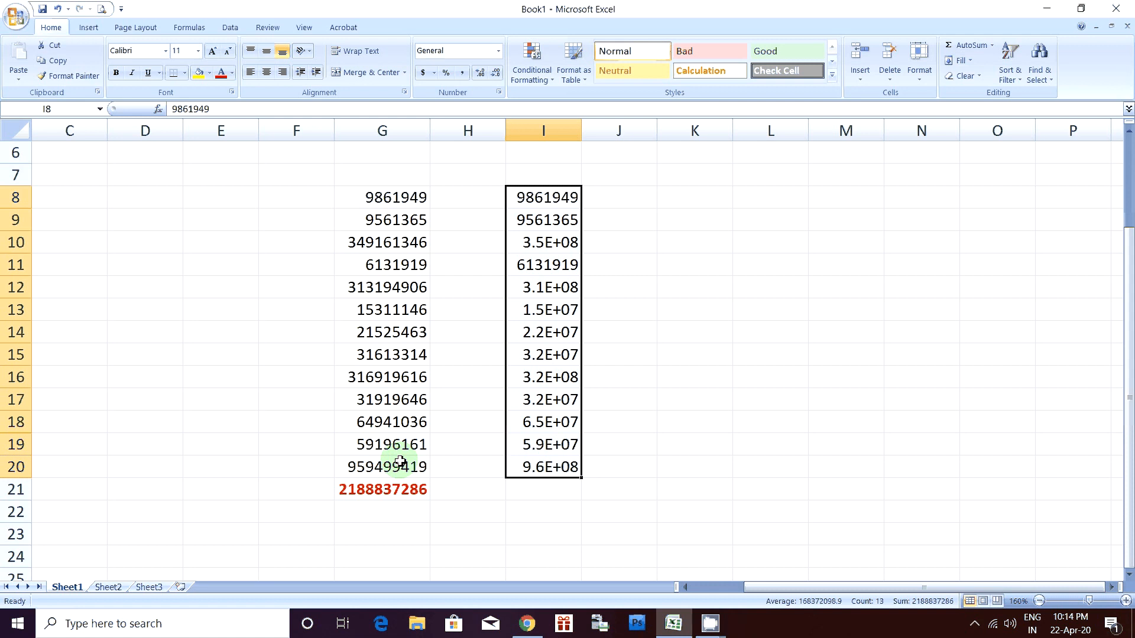
{"action": "double_click", "coordinate": [581, 131]}
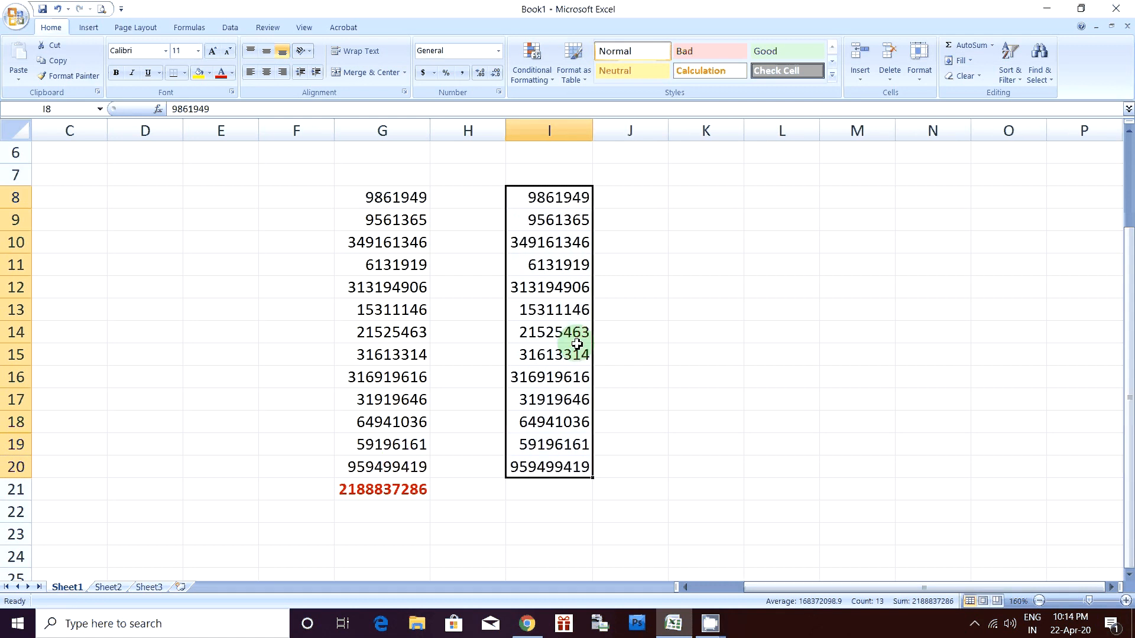
Step: Average the copied numbers in cell I21 with the formula =average(I8:i20), and reselect that cell
{"action": "left_click", "coordinate": [554, 486]}
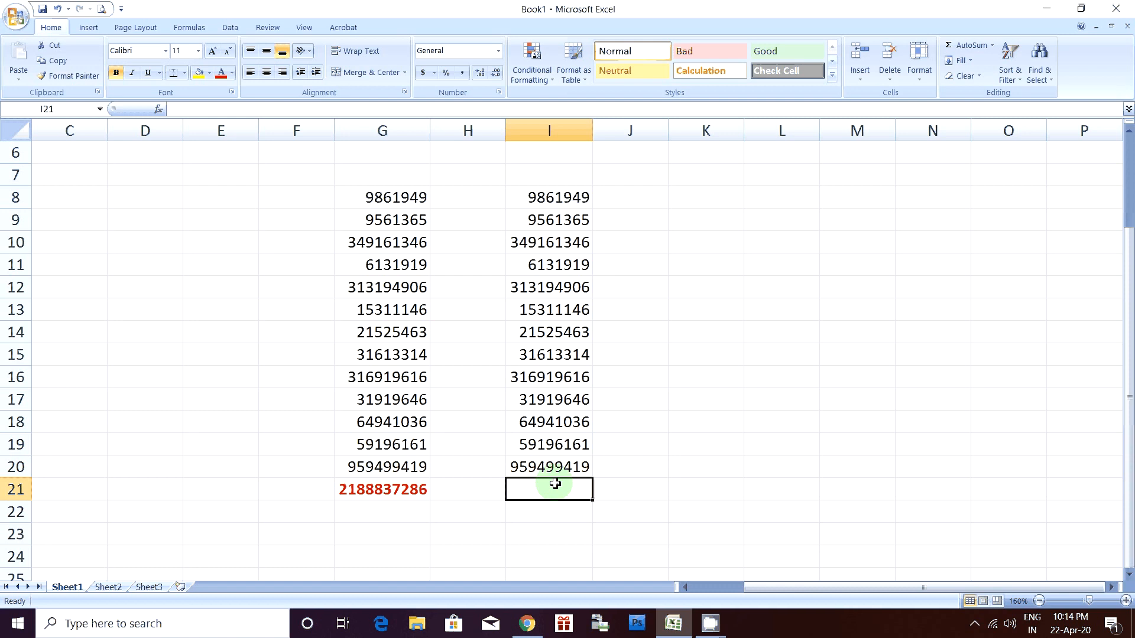
{"action": "type", "text": "="}
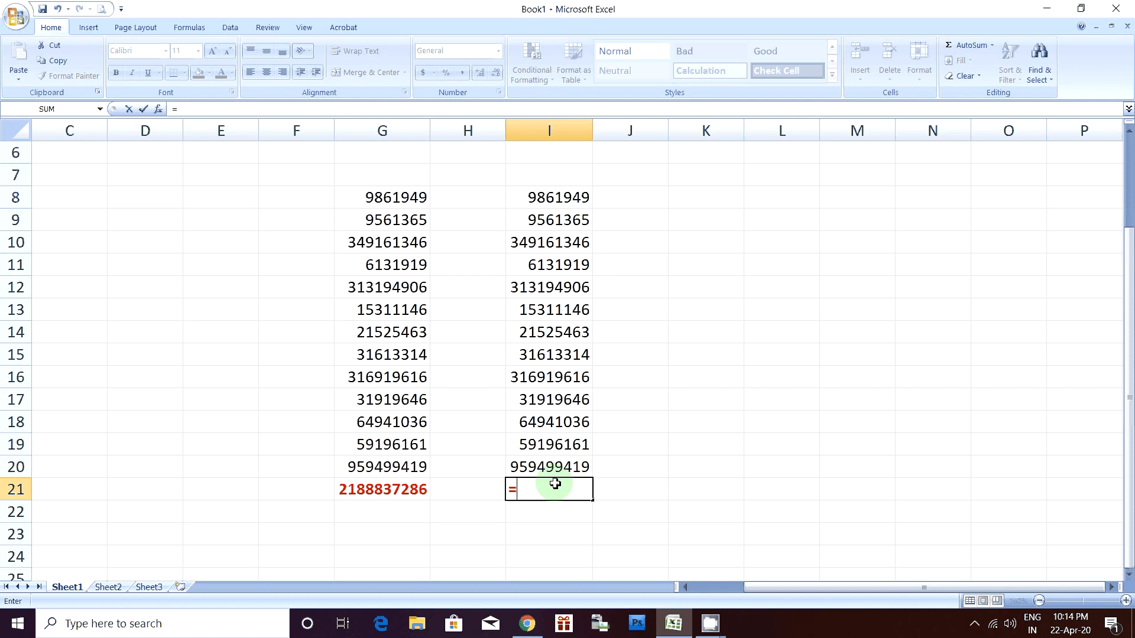
{"action": "type", "text": "av"}
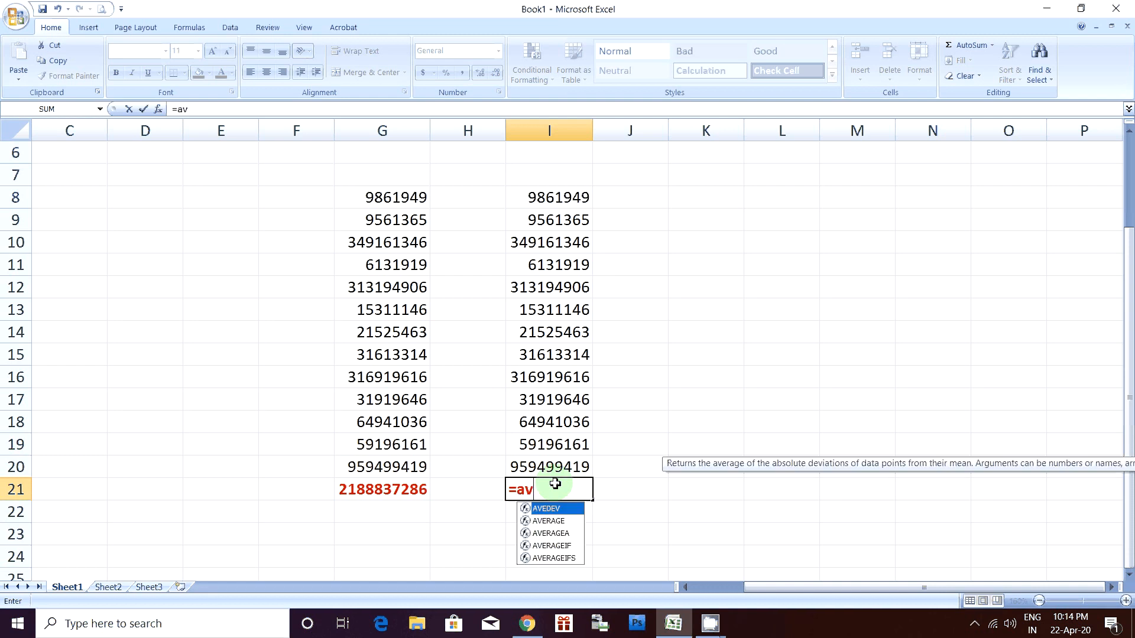
{"action": "type", "text": "erage"}
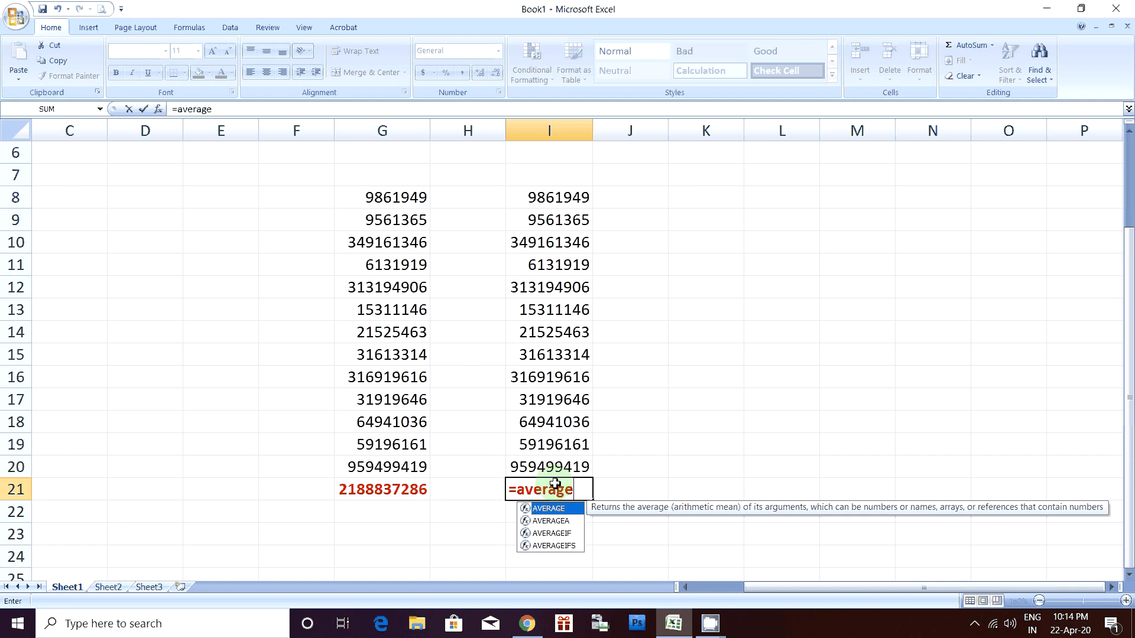
{"action": "type", "text": "("}
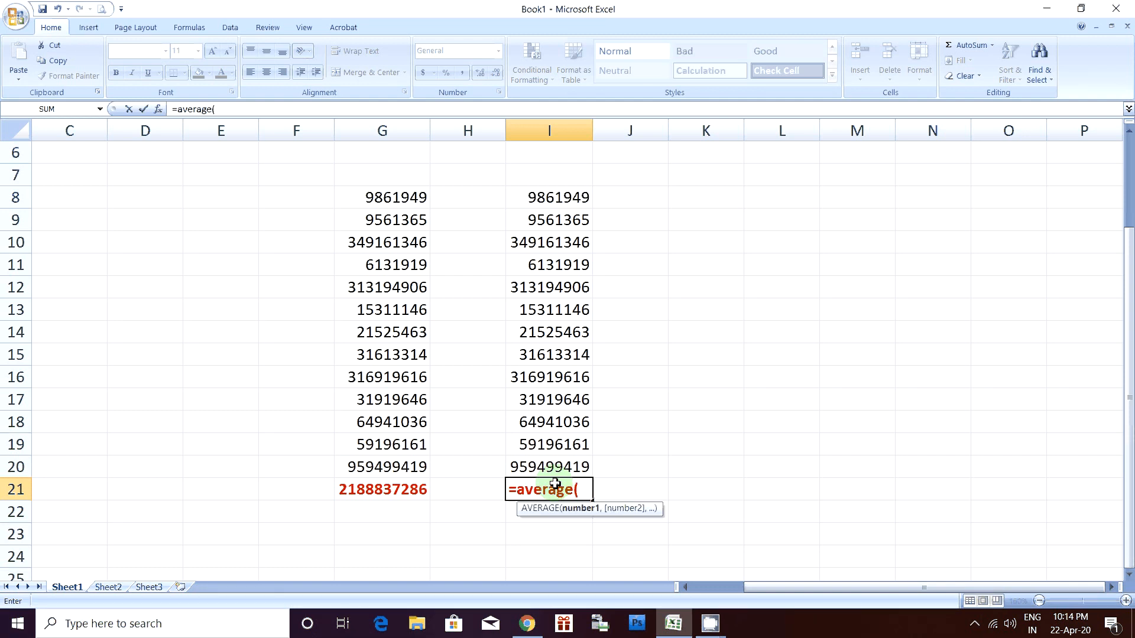
{"action": "type", "text": "g"}
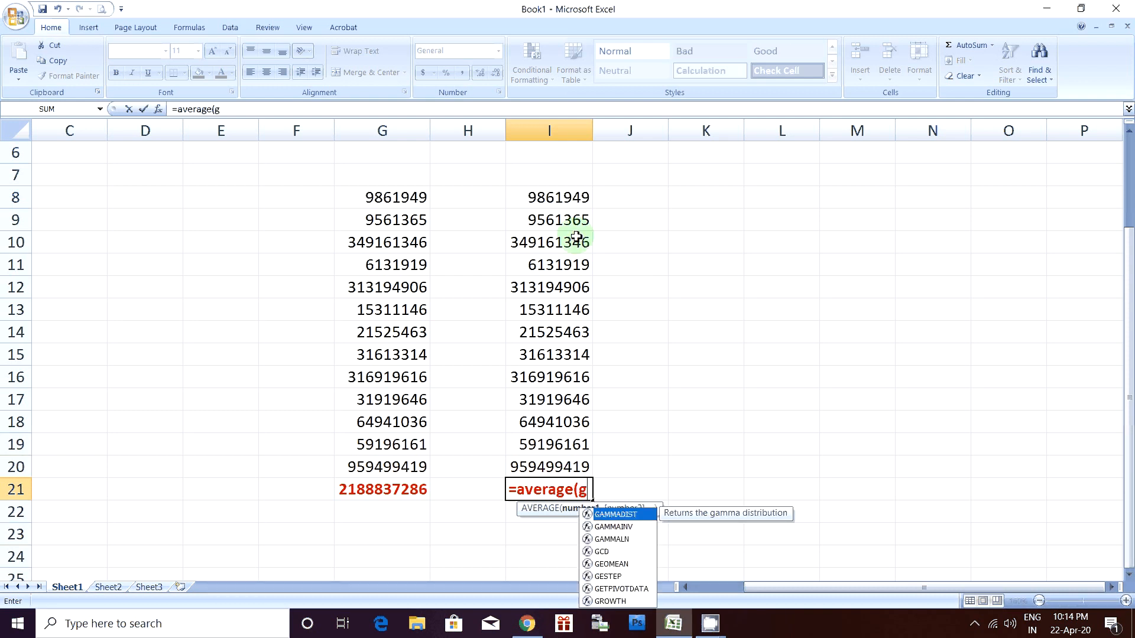
{"action": "type", "text": "8"}
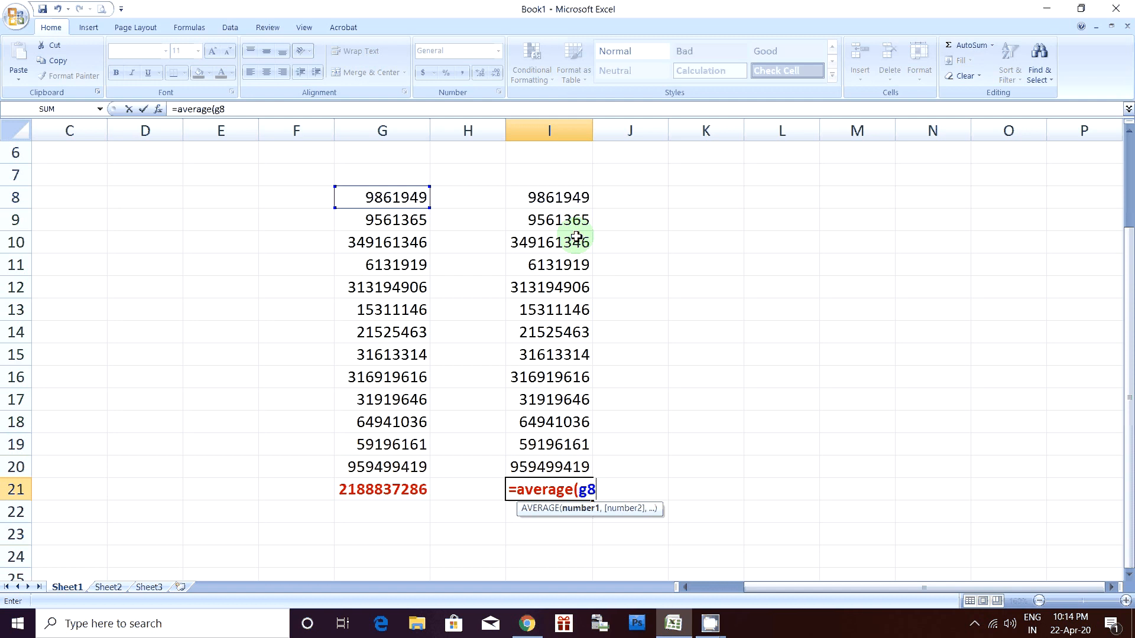
{"action": "key", "text": "BackSpace"}
{"action": "key", "text": "BackSpace"}
{"action": "type", "text": "I8"}
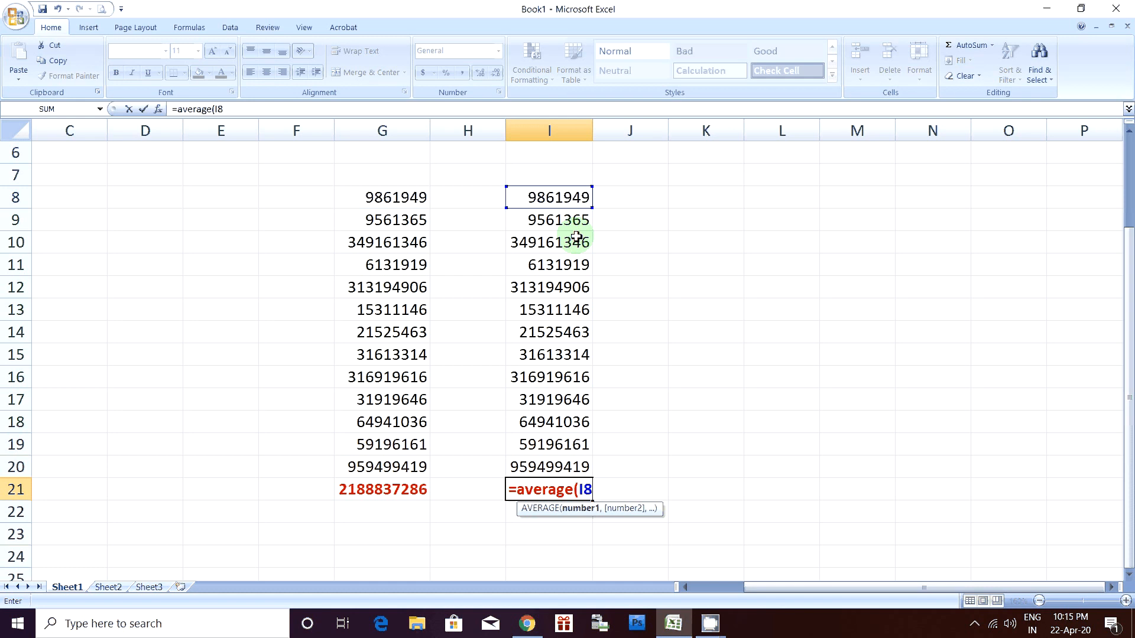
{"action": "type", "text": ":i"}
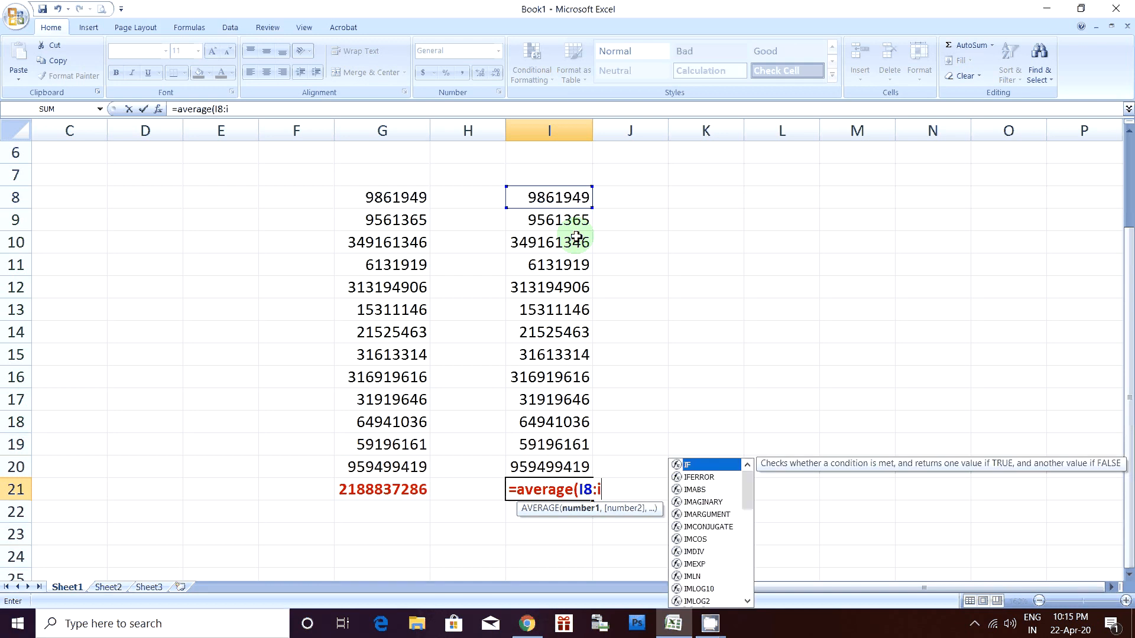
{"action": "type", "text": "20"}
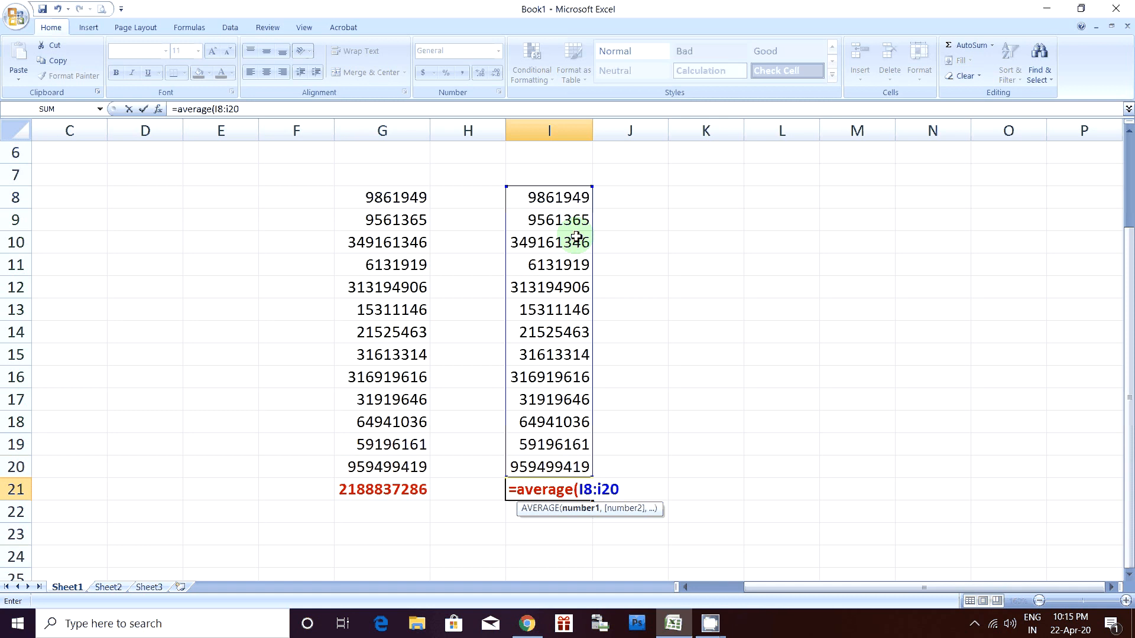
{"action": "type", "text": ")"}
{"action": "key", "text": "Return"}
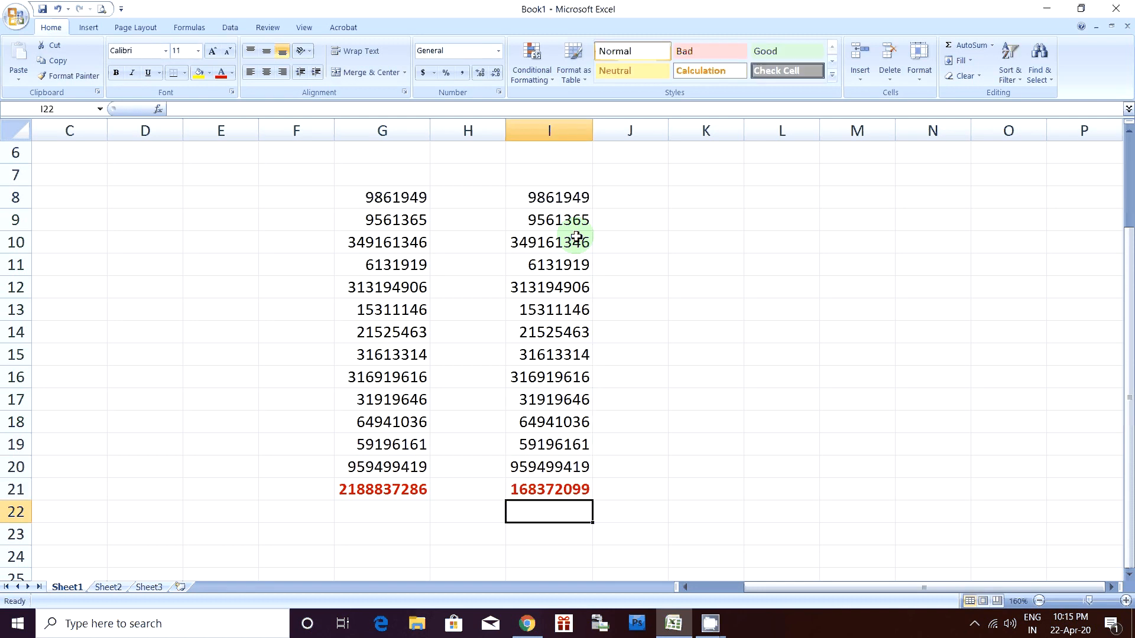
{"action": "key", "text": "Up"}
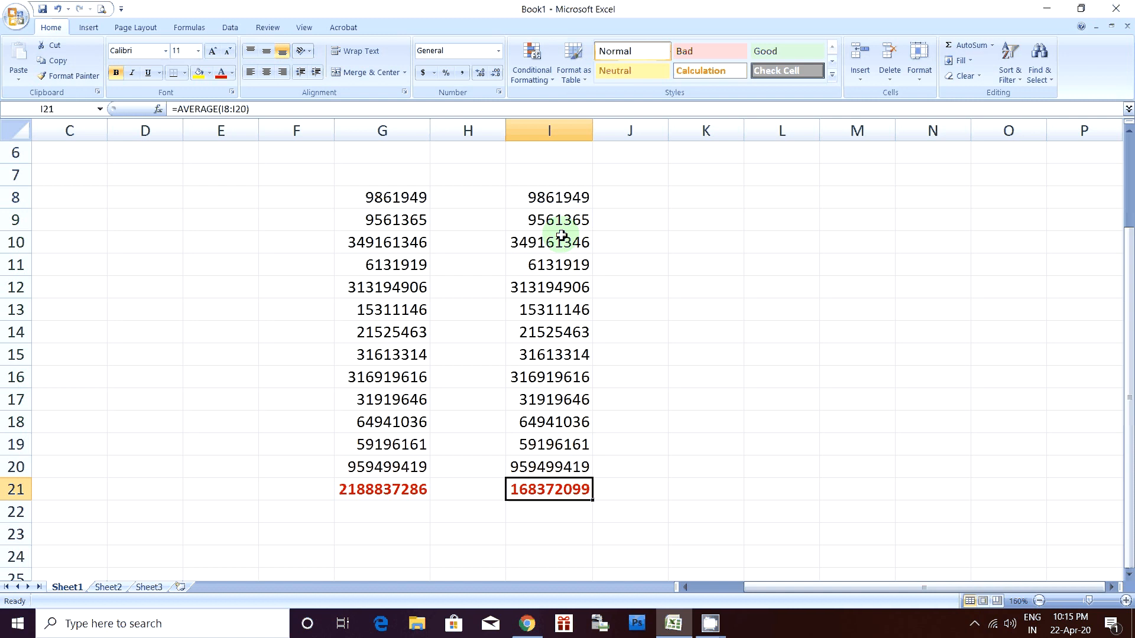
Step: Select the total in G21 and the number range I8:I20 to examine the sum formula, average, count and sum
{"action": "left_click", "coordinate": [377, 490]}
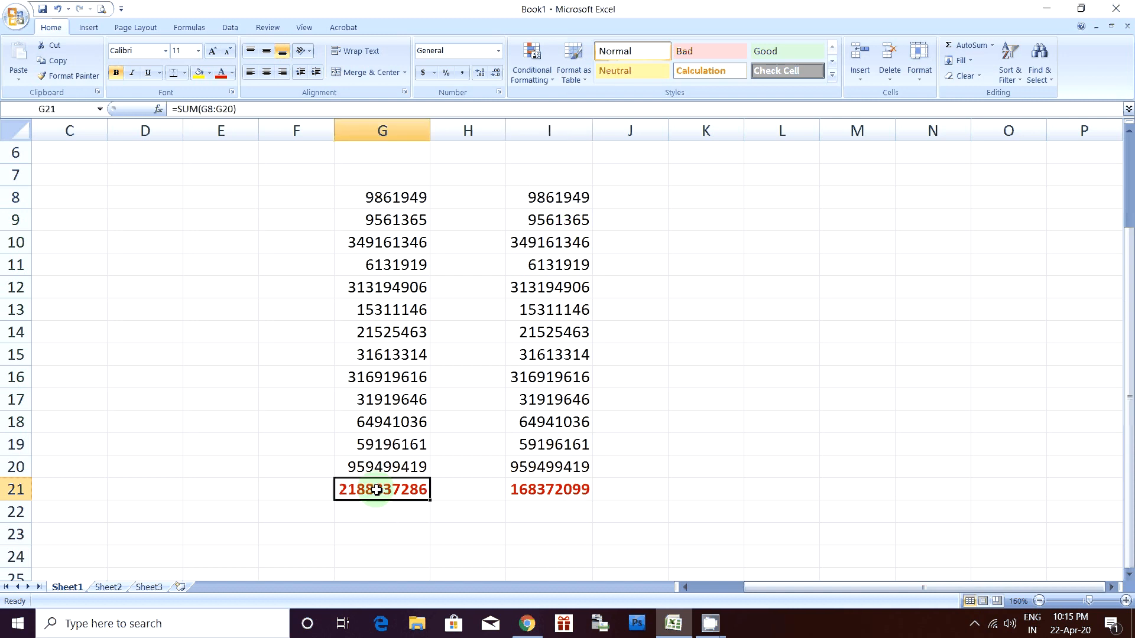
{"action": "left_click", "coordinate": [558, 202]}
{"action": "left_click_drag", "start_coordinate": [558, 202], "coordinate": [551, 466]}
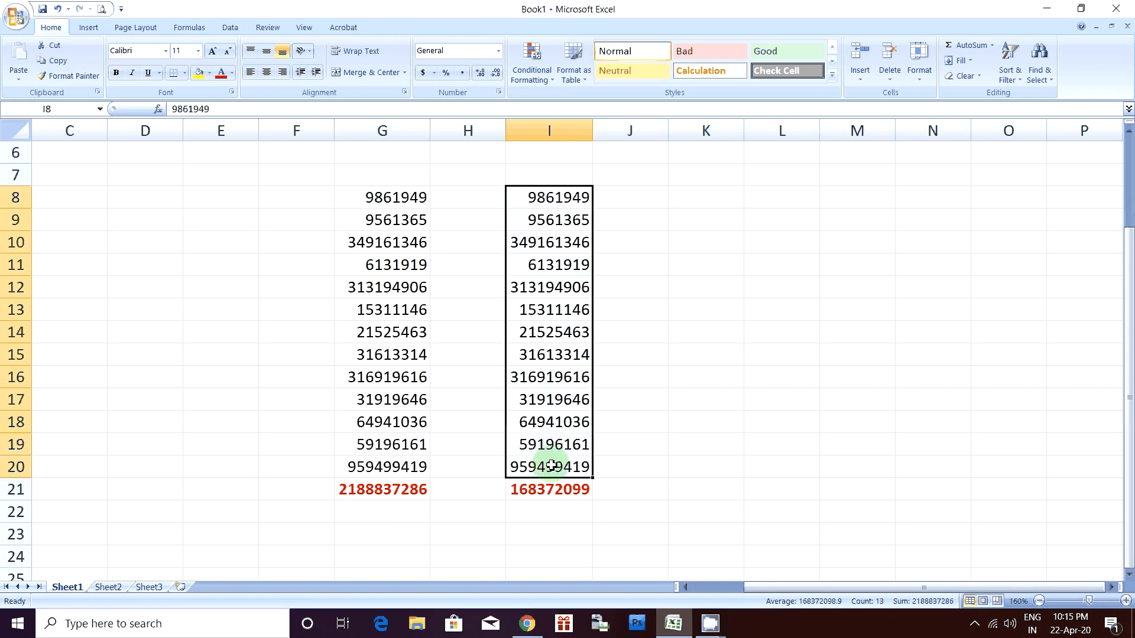
{"action": "left_click", "coordinate": [661, 446]}
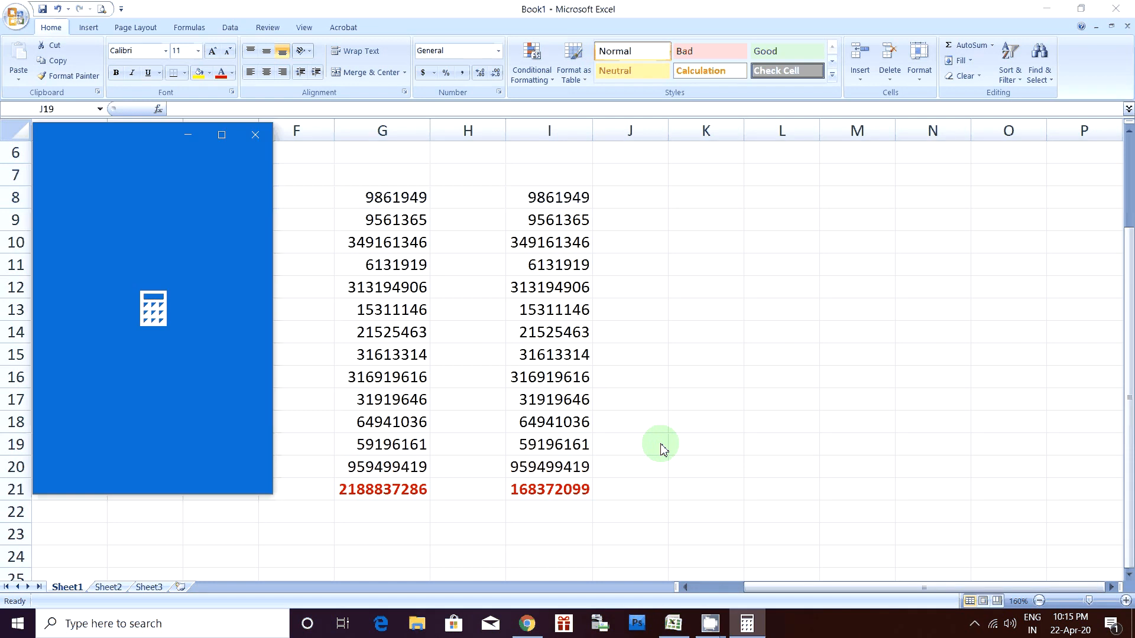
{"action": "type", "text": "2"}
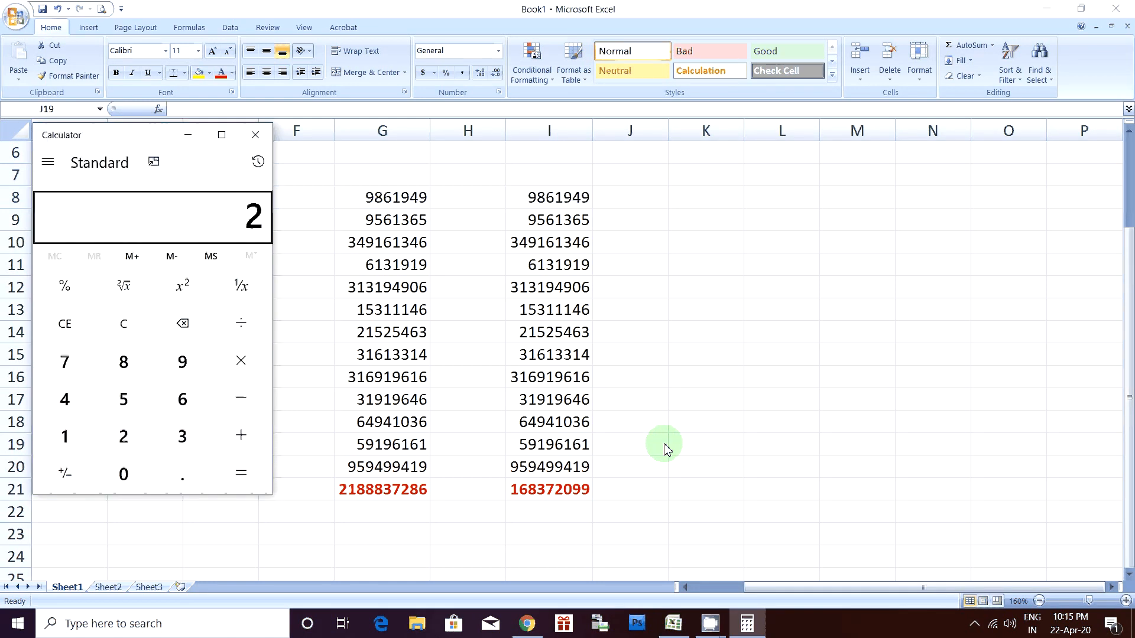
{"action": "left_click", "coordinate": [426, 497]}
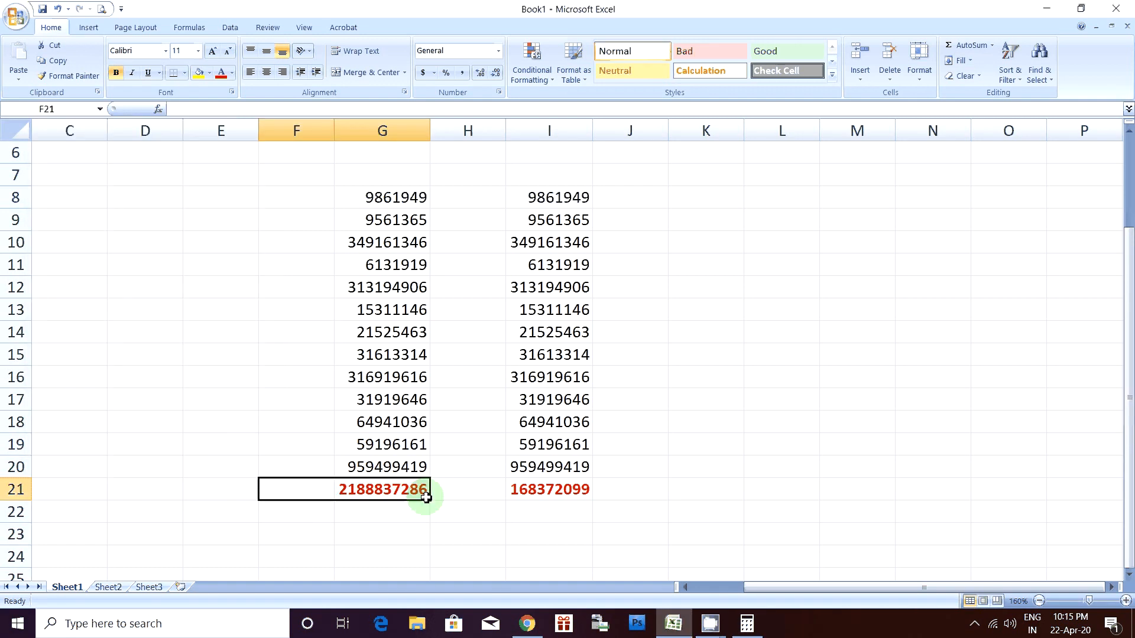
{"action": "key", "text": "alt+Tab"}
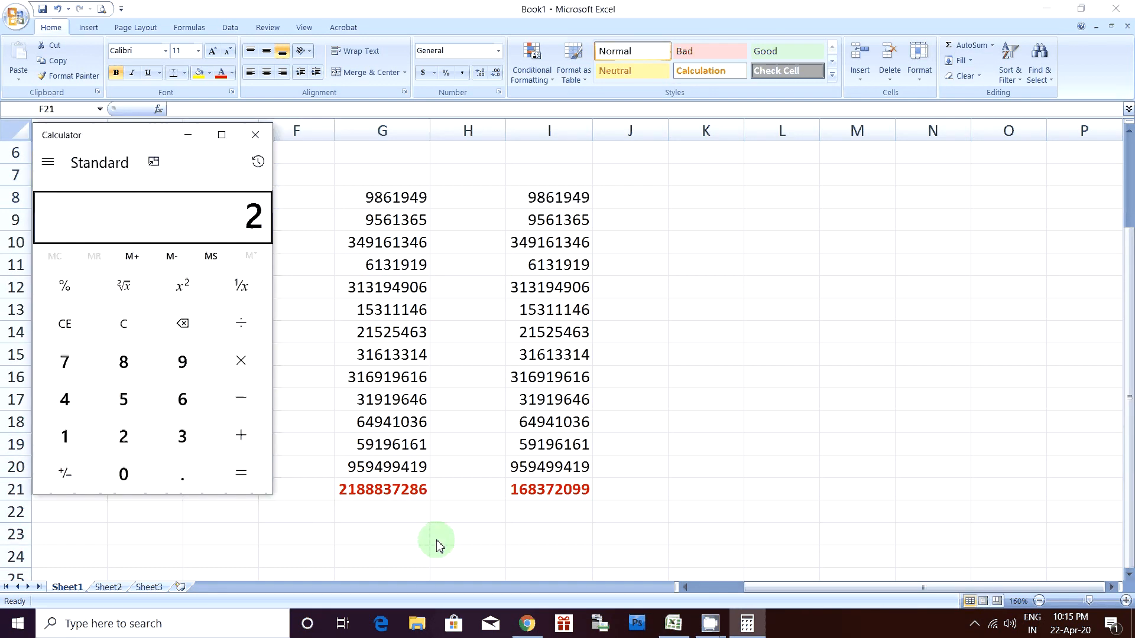
{"action": "type", "text": "188,8"}
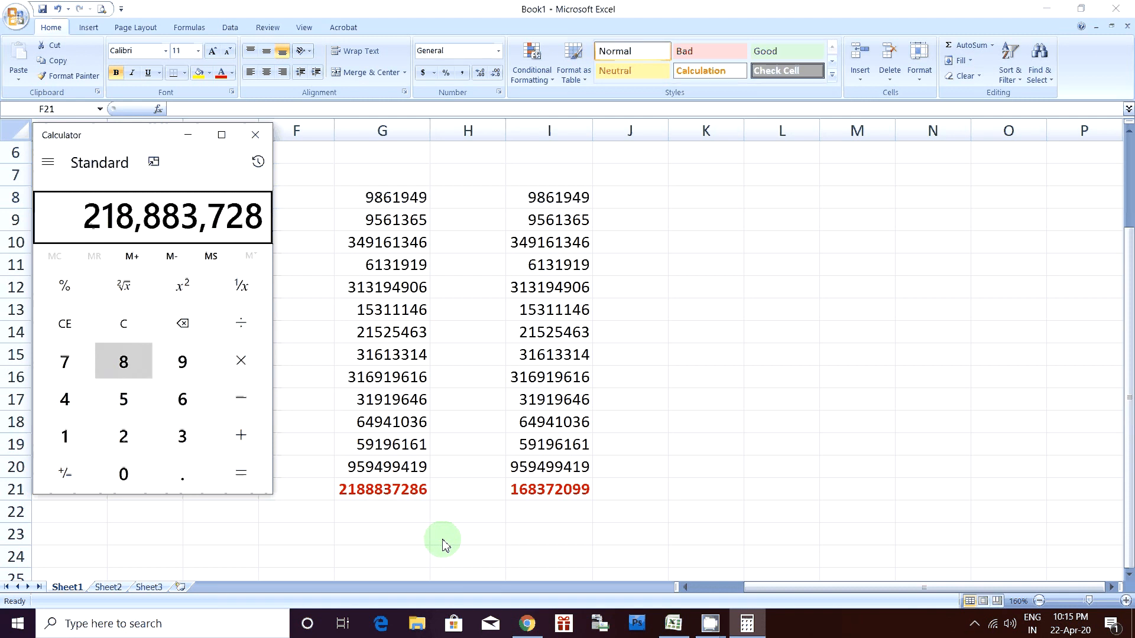
{"action": "type", "text": "37,286"}
{"action": "key", "text": "slash"}
{"action": "type", "text": "13"}
{"action": "key", "text": "Return"}
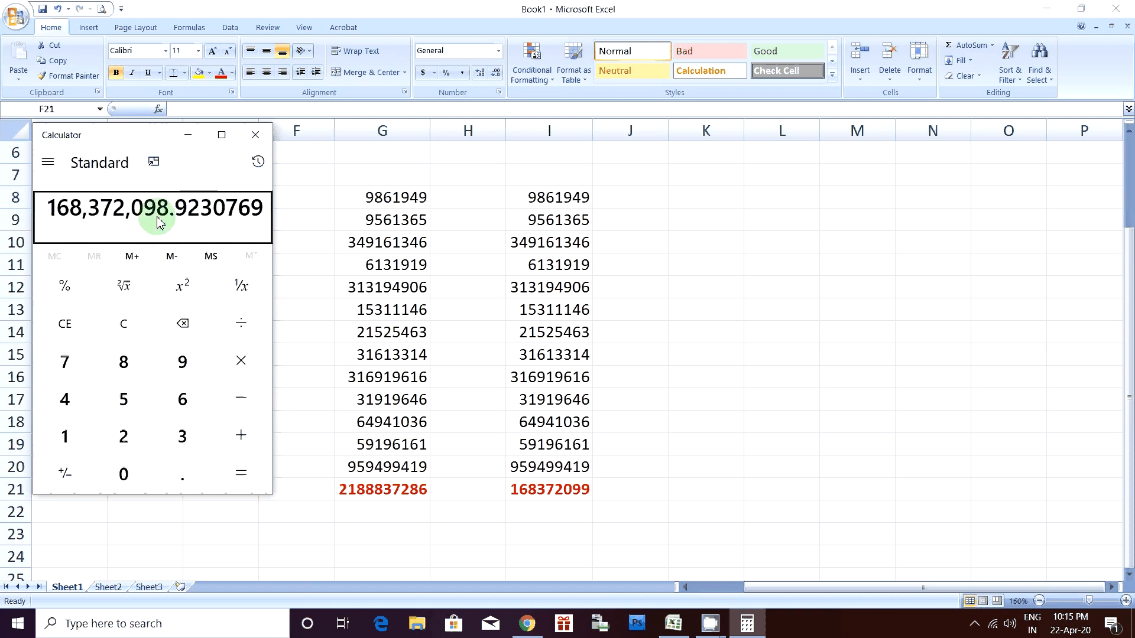
{"action": "left_click", "coordinate": [255, 136]}
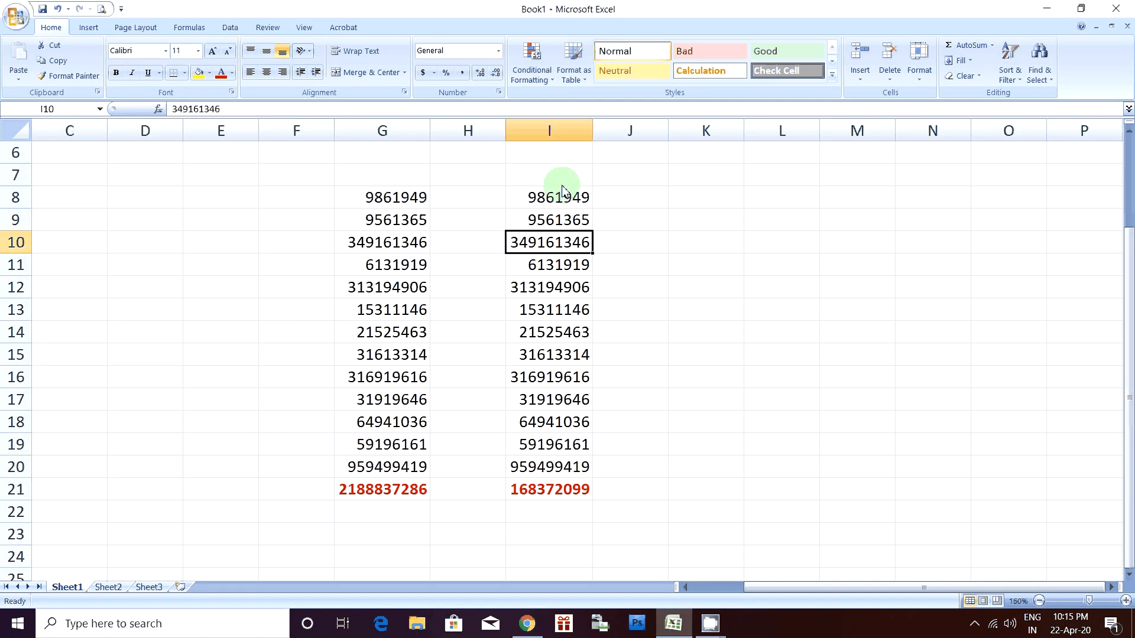
Step: Copy the numbers in I8:I20 to column K starting at K8, and autofit the width of column K
{"action": "left_click_drag", "start_coordinate": [562, 190], "coordinate": [544, 468]}
{"action": "key", "text": "ctrl+c"}
{"action": "key", "text": "Right"}
{"action": "key", "text": "Right"}
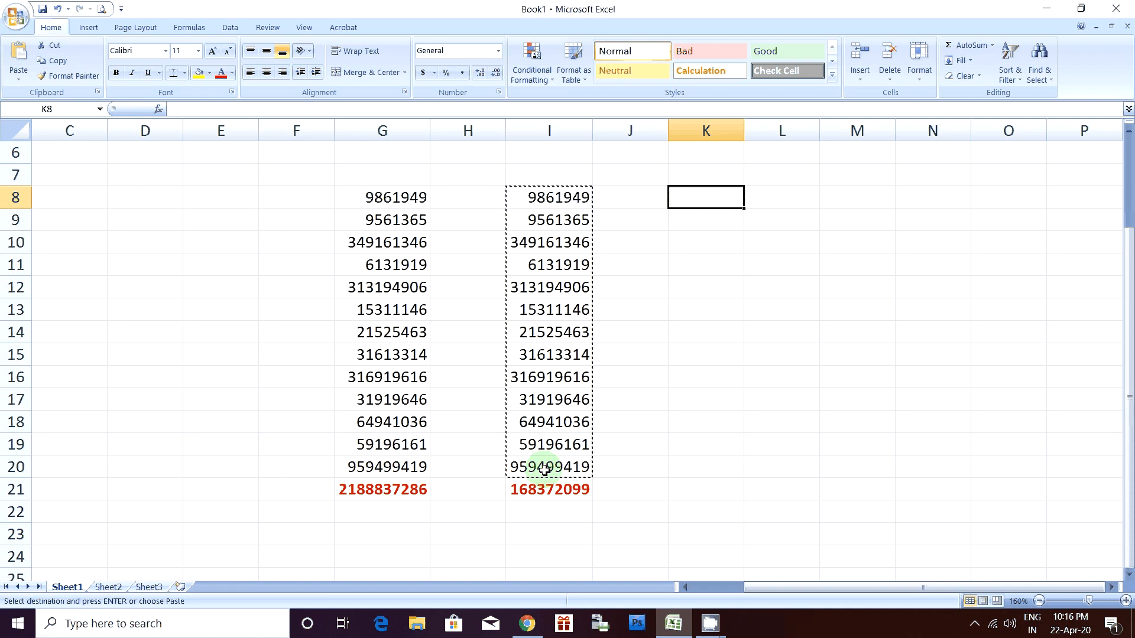
{"action": "key", "text": "Return"}
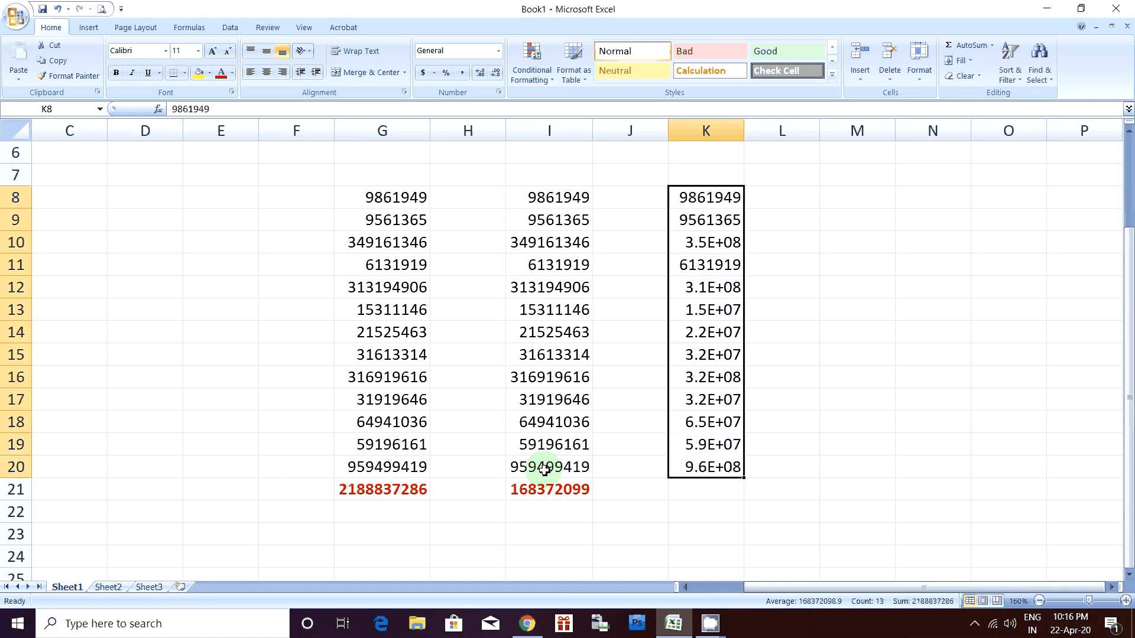
{"action": "double_click", "coordinate": [745, 139]}
Step: Find the smallest number of column K in cell K21 with the formula =min(k8:k20)
{"action": "left_click", "coordinate": [707, 494]}
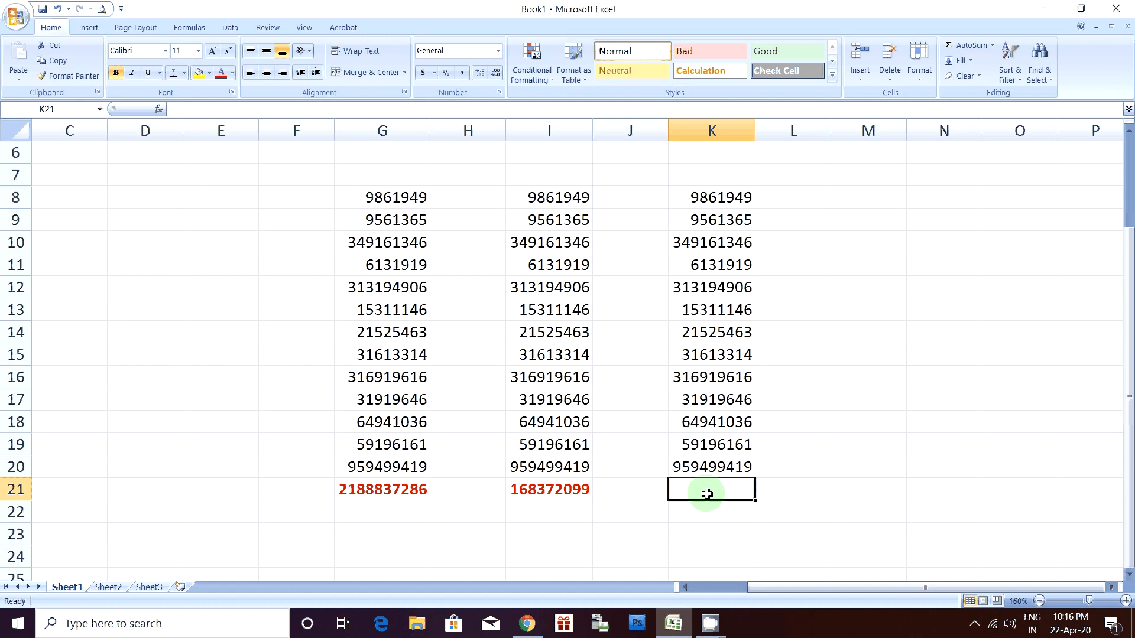
{"action": "type", "text": "="}
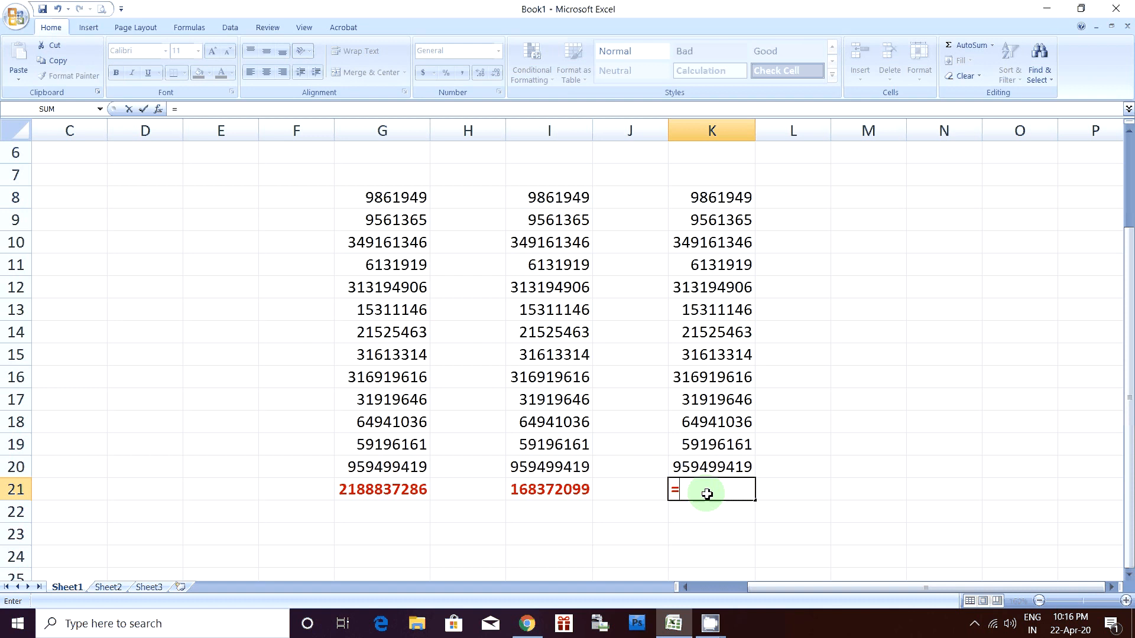
{"action": "type", "text": "m"}
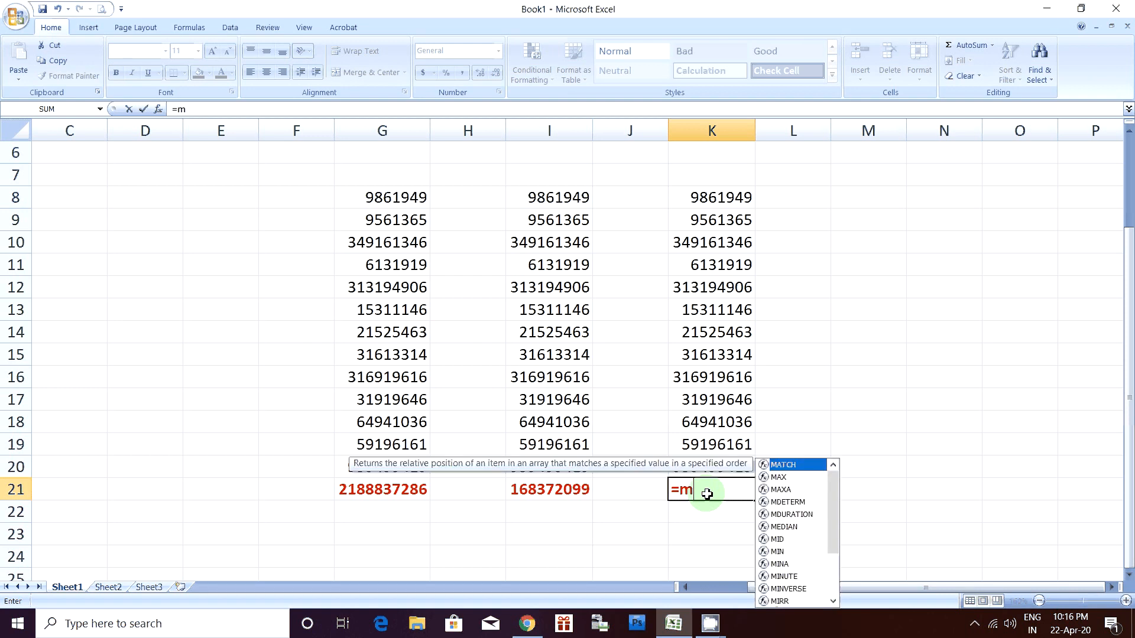
{"action": "type", "text": "in"}
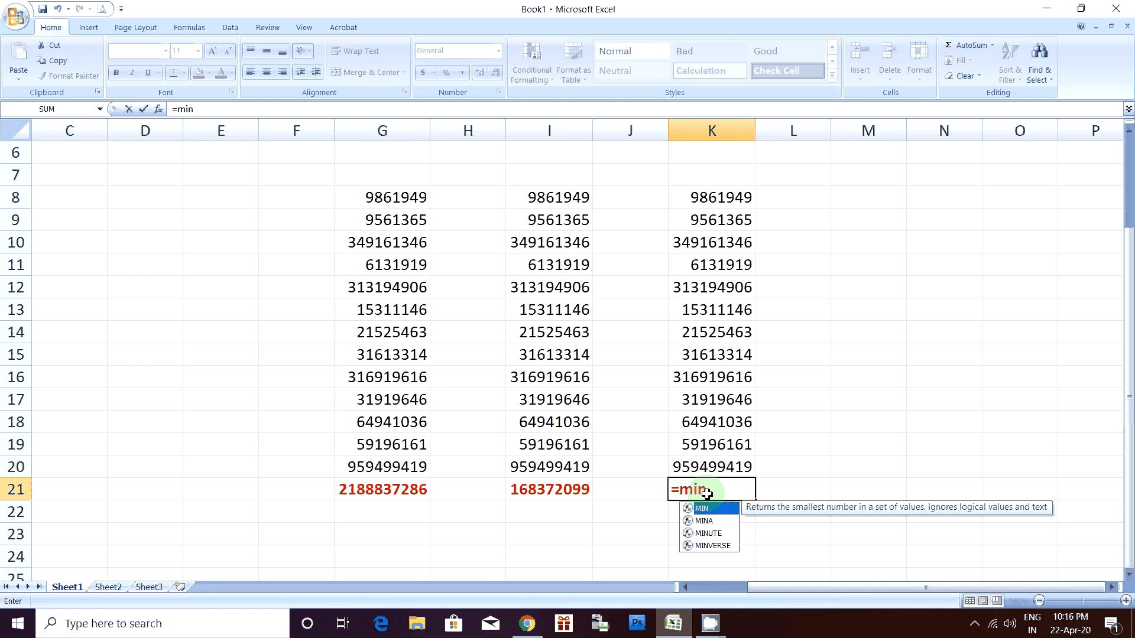
{"action": "type", "text": "("}
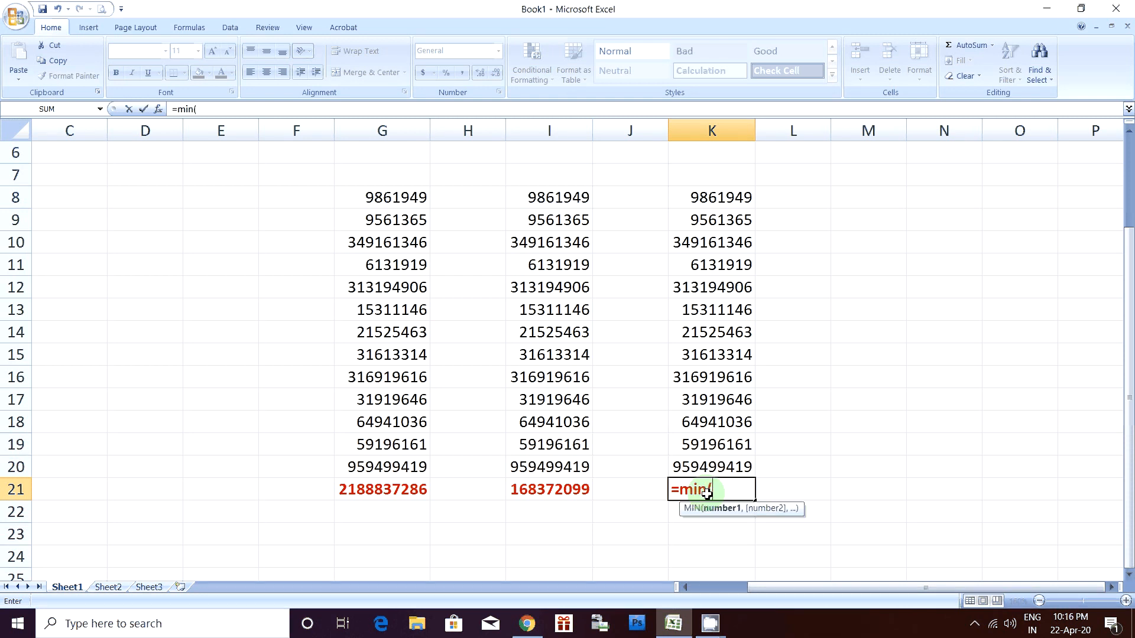
{"action": "type", "text": "k8"}
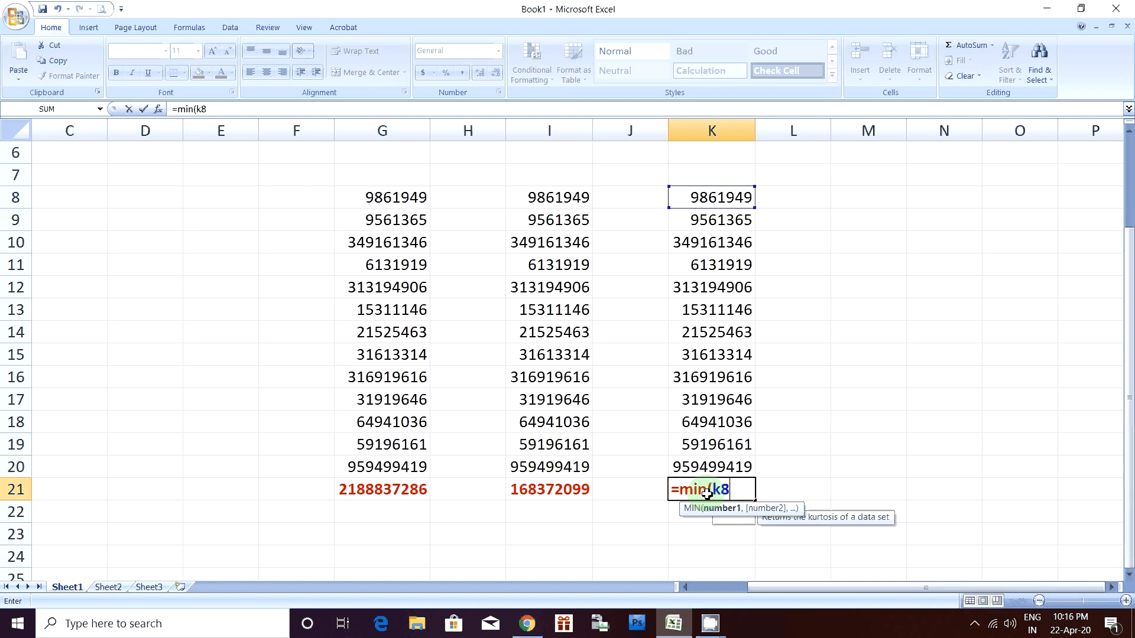
{"action": "type", "text": ":"}
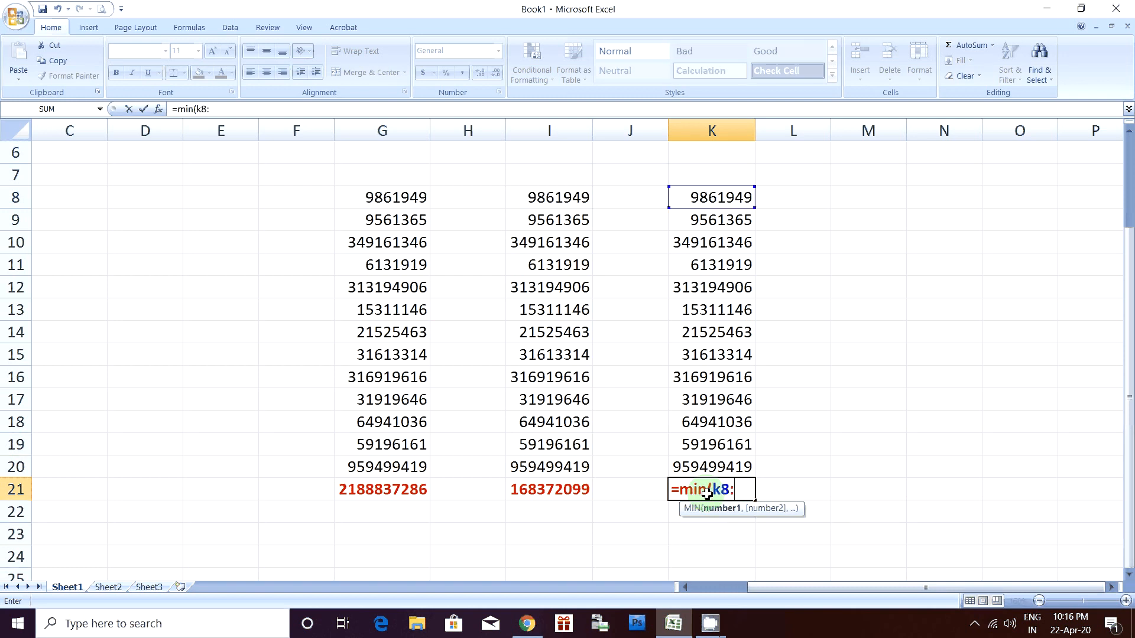
{"action": "type", "text": "k20"}
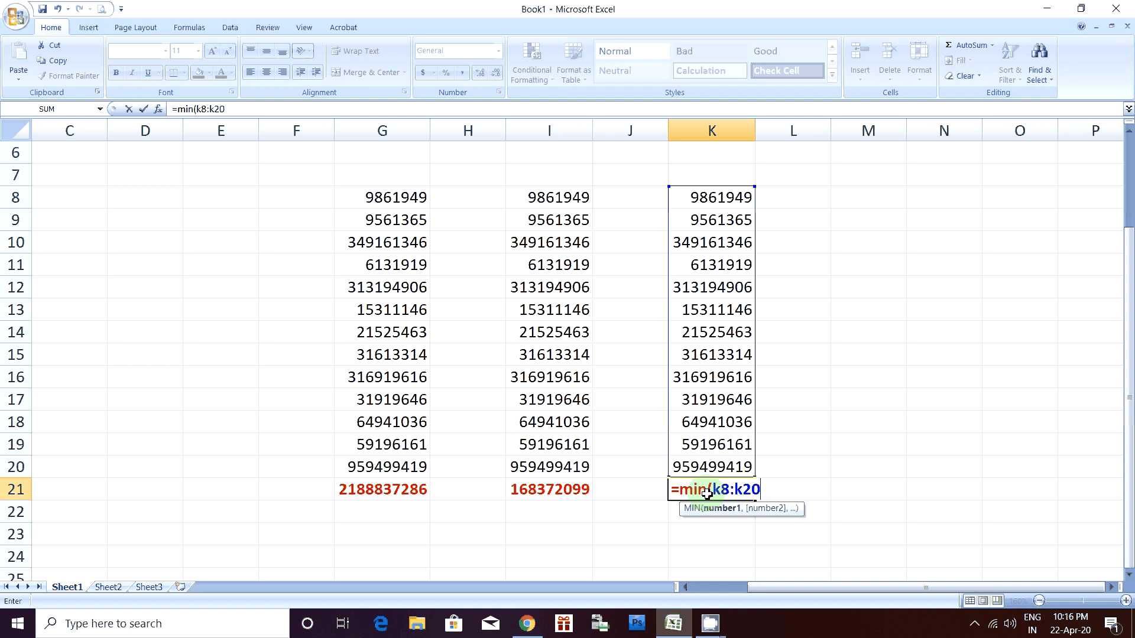
{"action": "type", "text": ")"}
{"action": "key", "text": "Return"}
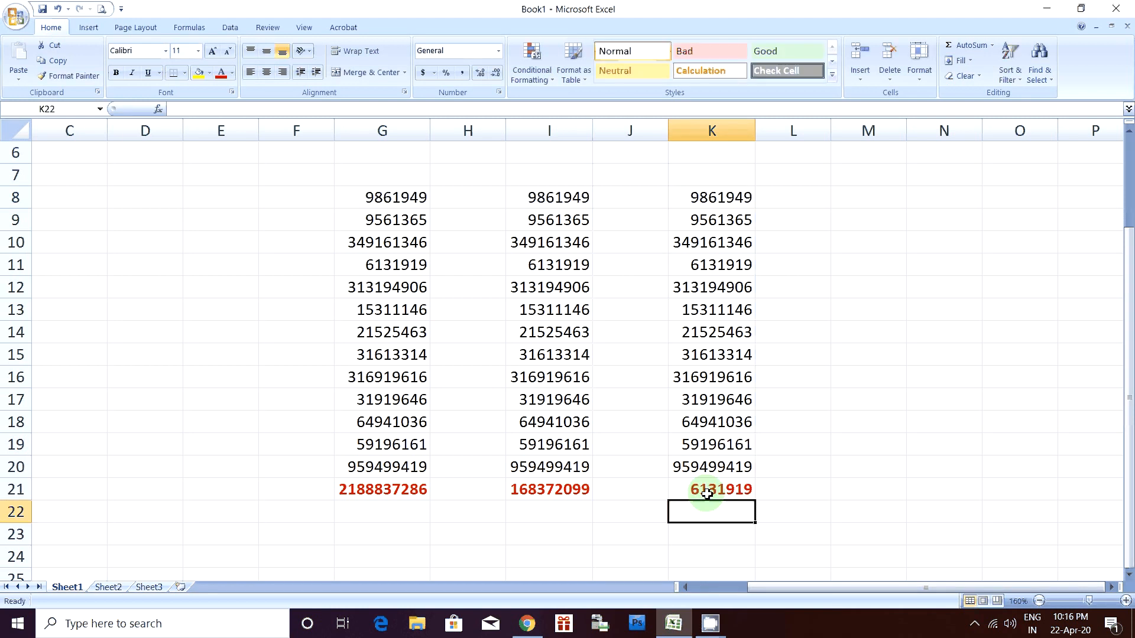
Step: Copy the numbers in K8:K20 to column M starting at M8, and autofit the width of column M
{"action": "left_click", "coordinate": [711, 494]}
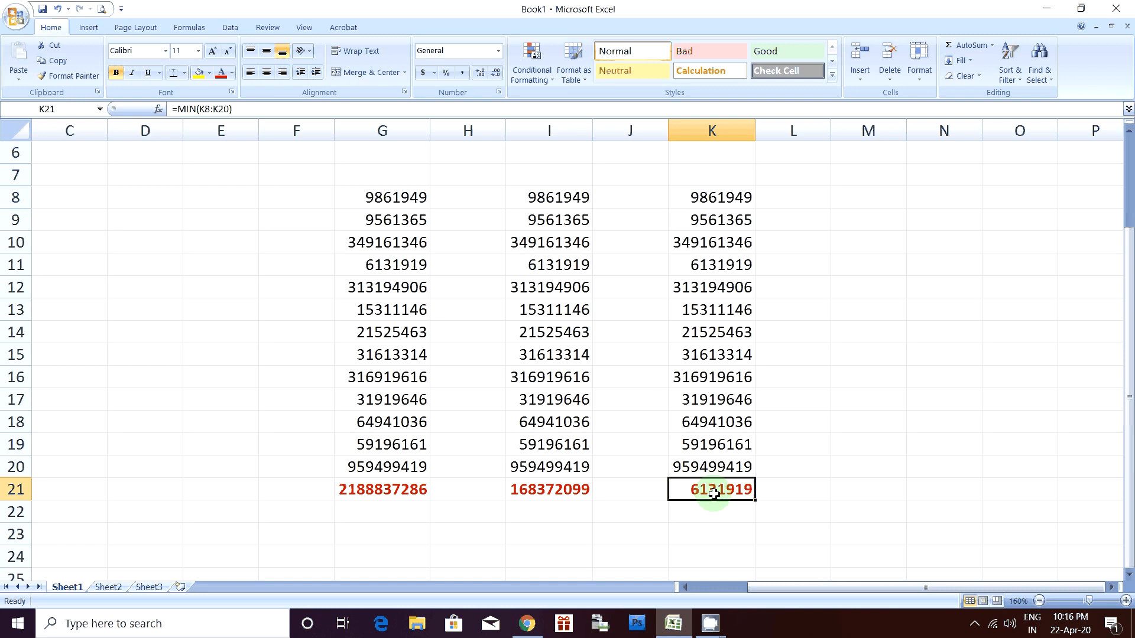
{"action": "left_click_drag", "start_coordinate": [712, 197], "coordinate": [703, 458]}
{"action": "key", "text": "ctrl+c"}
{"action": "key", "text": "Right"}
{"action": "key", "text": "Right"}
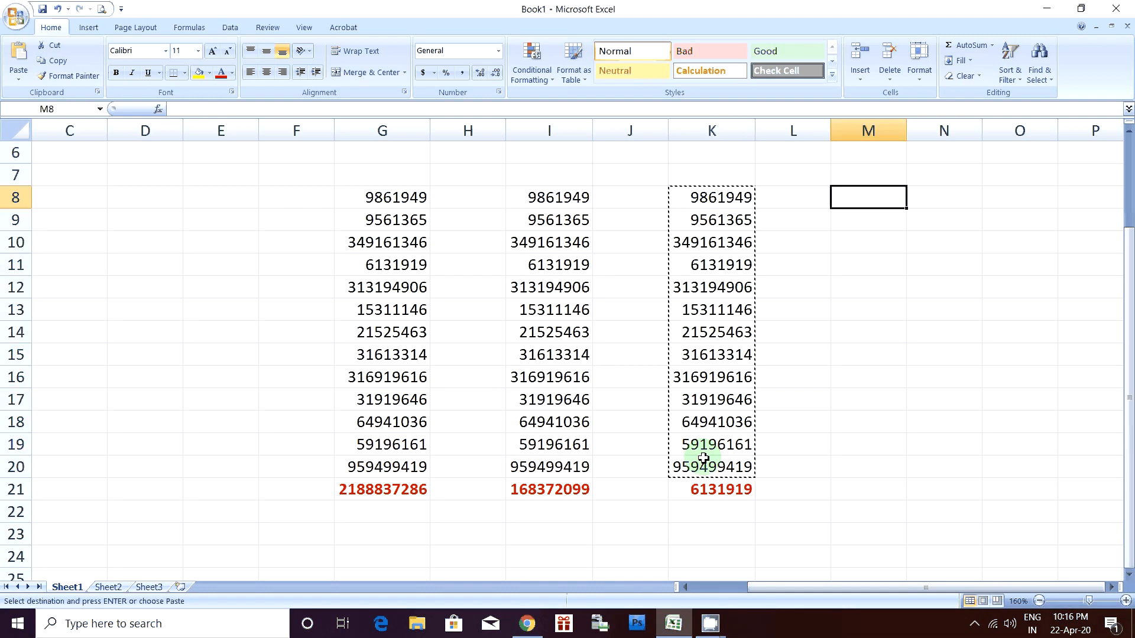
{"action": "key", "text": "Return"}
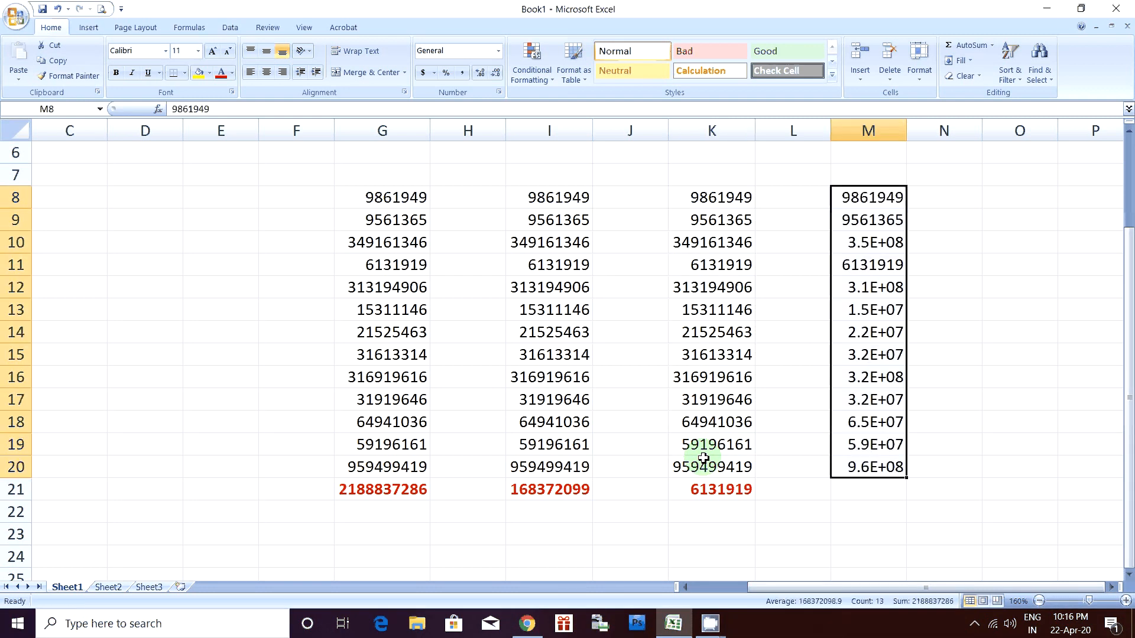
{"action": "double_click", "coordinate": [908, 137]}
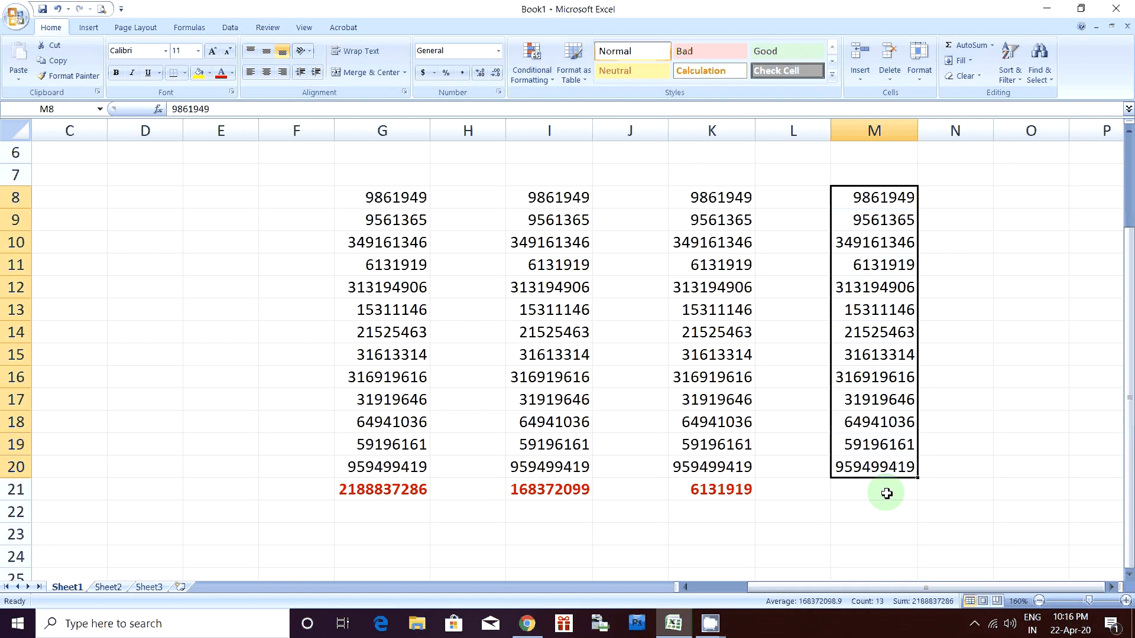
Step: Find the largest number of column M in cell M21 with the formula =max(m8:m20)
{"action": "left_click", "coordinate": [886, 494]}
{"action": "type", "text": "="}
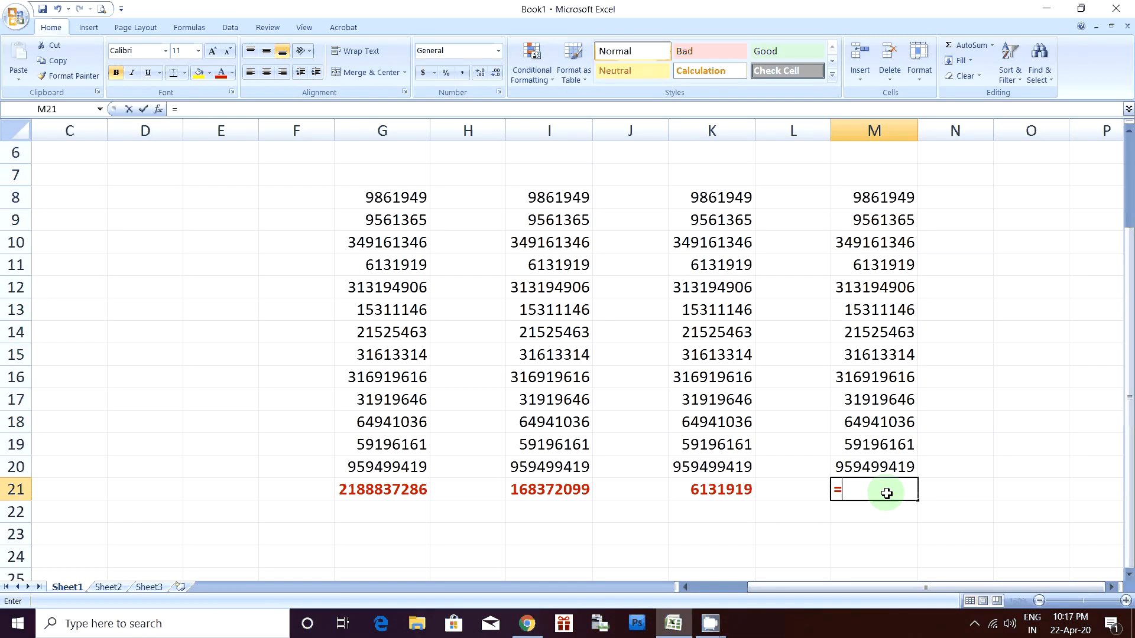
{"action": "type", "text": "max"}
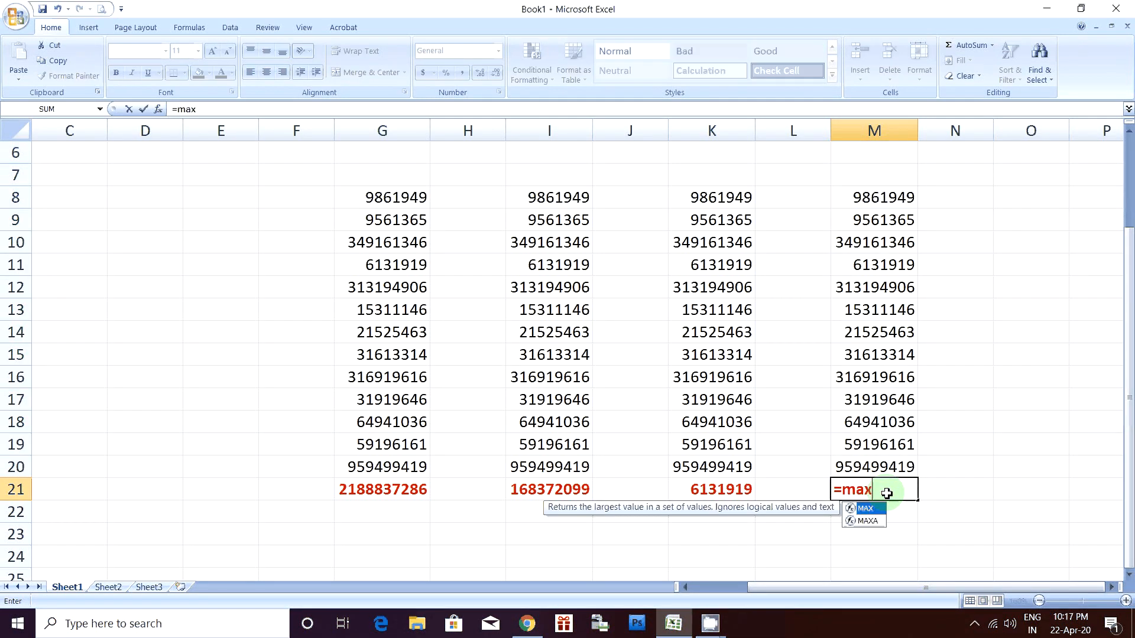
{"action": "type", "text": "(m"}
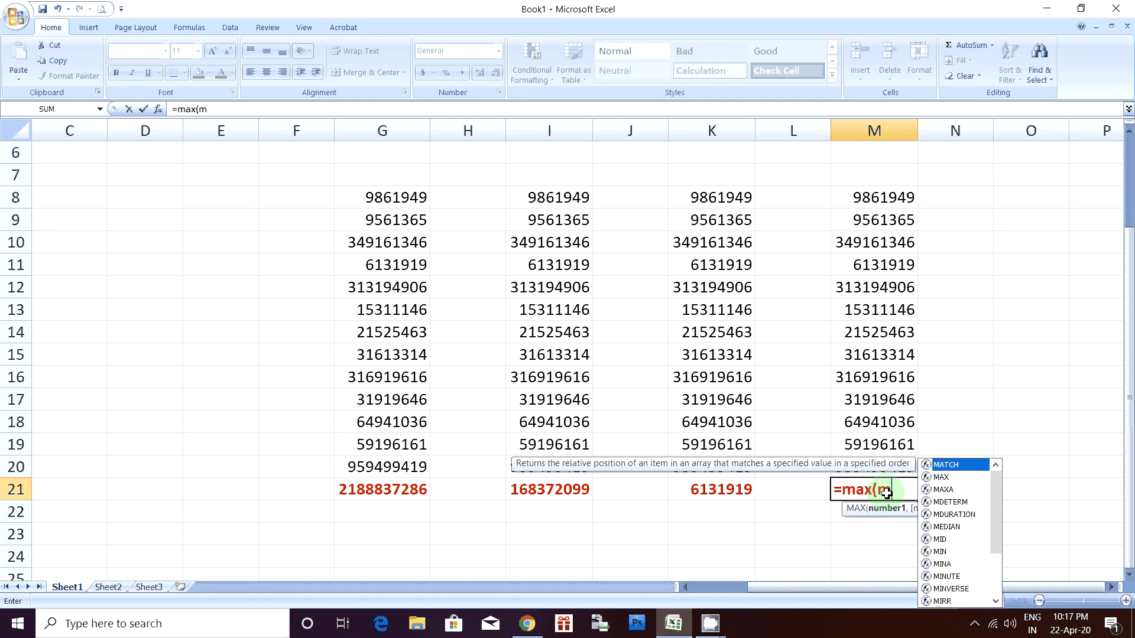
{"action": "type", "text": "8;"}
{"action": "key", "text": "BackSpace"}
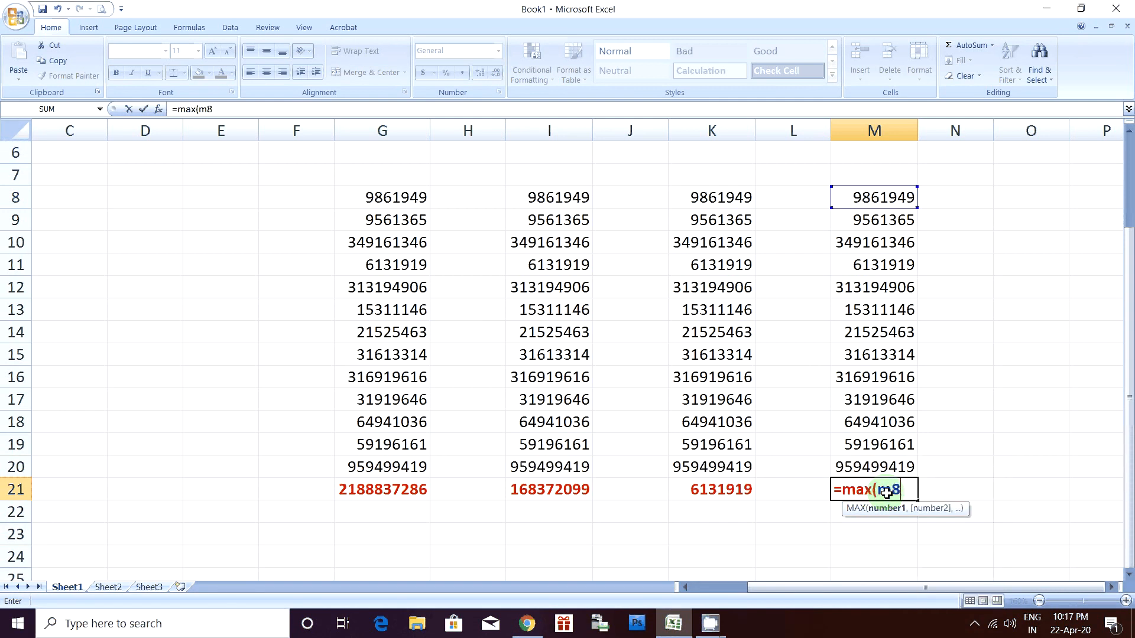
{"action": "type", "text": ":m"}
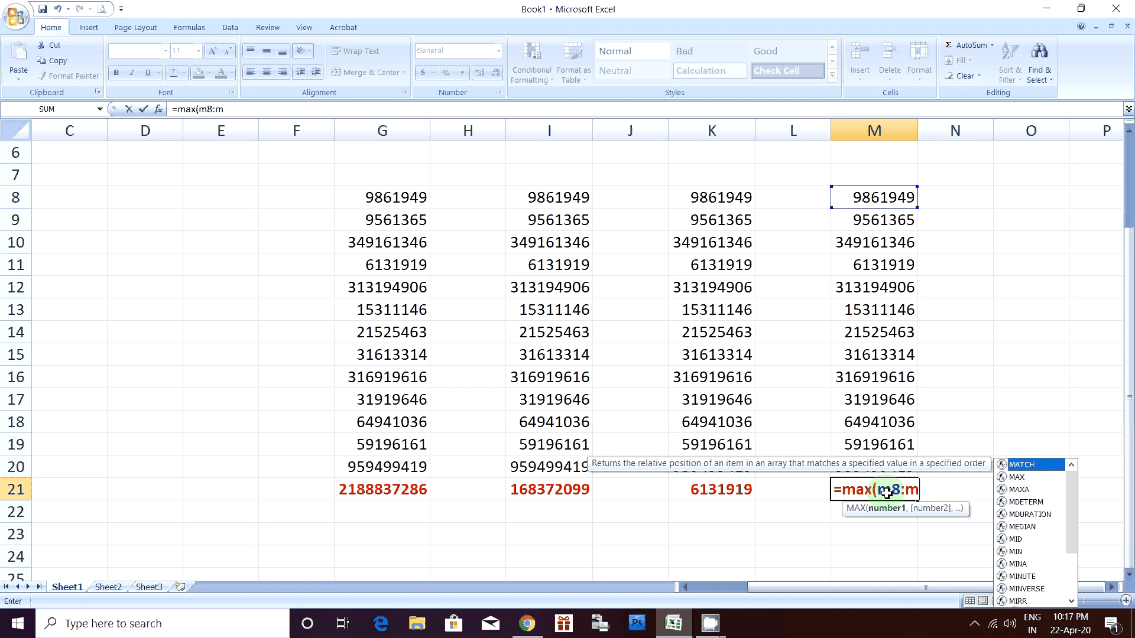
{"action": "type", "text": "20)"}
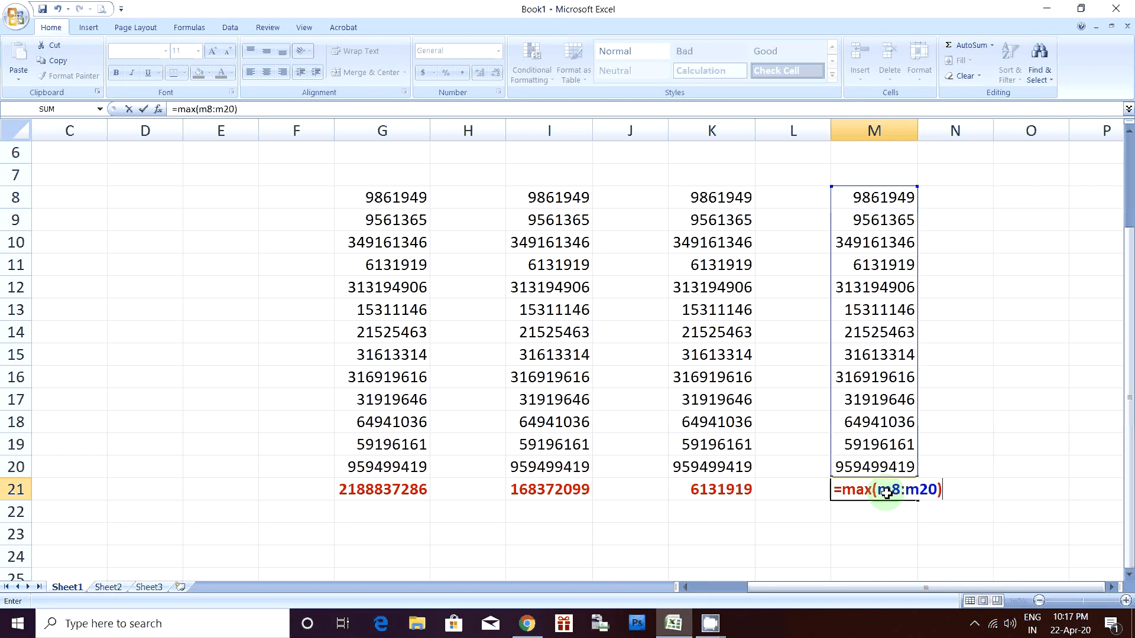
{"action": "key", "text": "Return"}
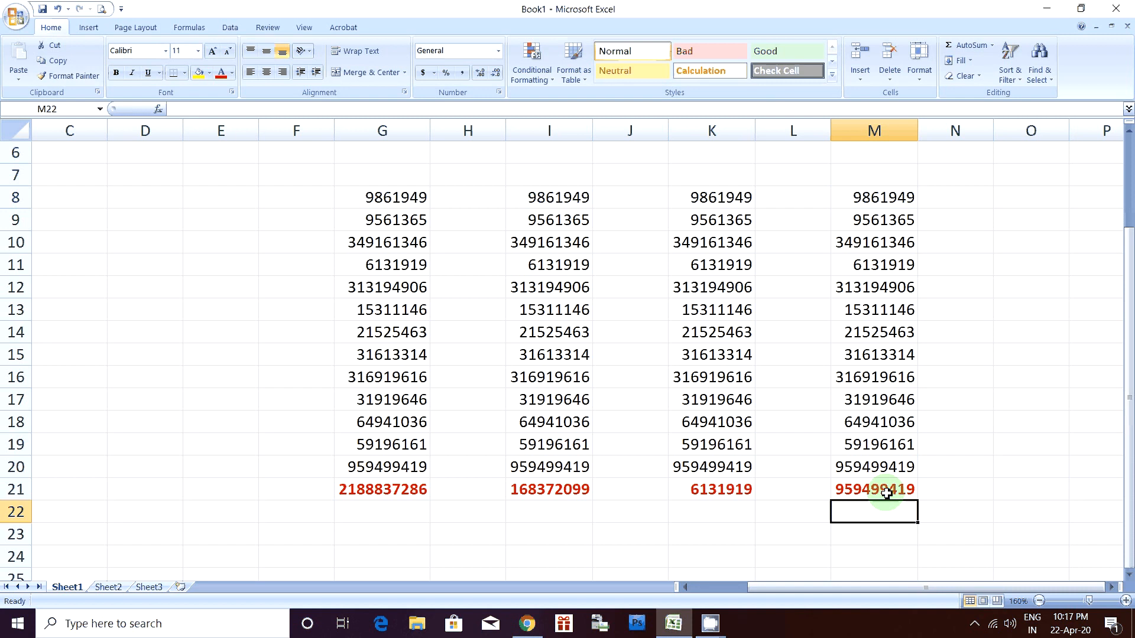
{"action": "left_click", "coordinate": [886, 493]}
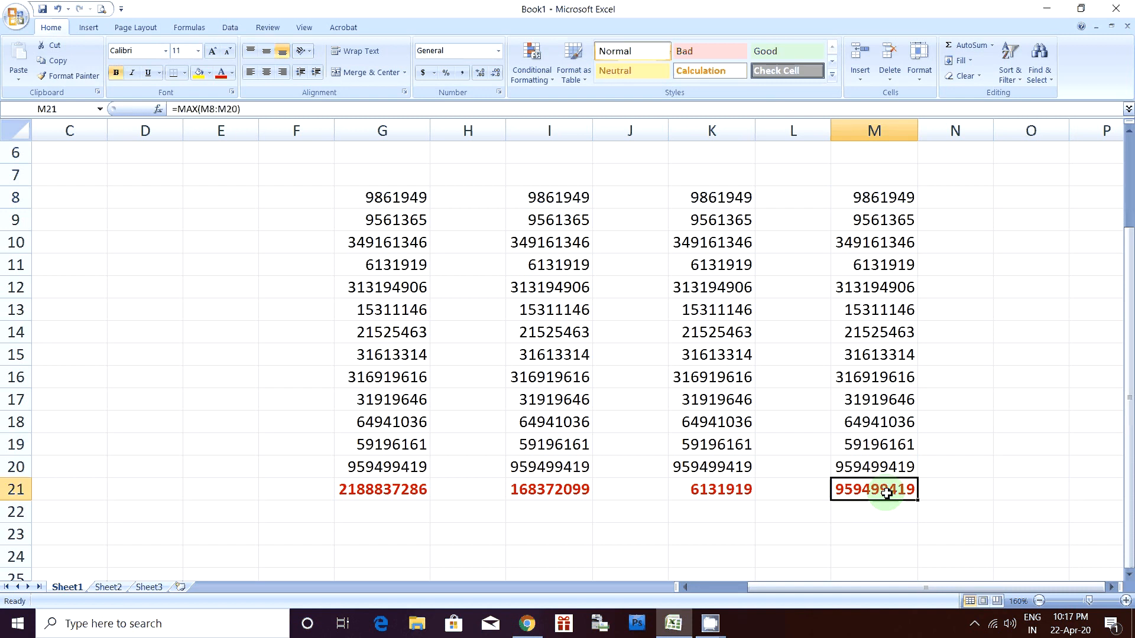